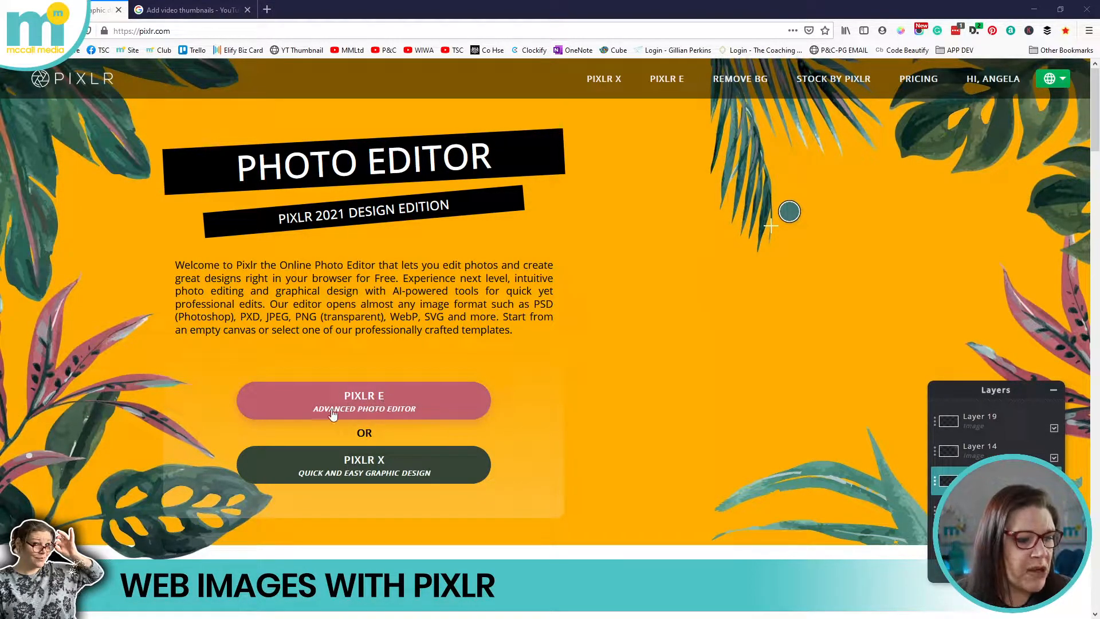
# - Open the Pixlr E advanced photo editor and go to its settings for creating a new image
pyautogui.click(406, 401)
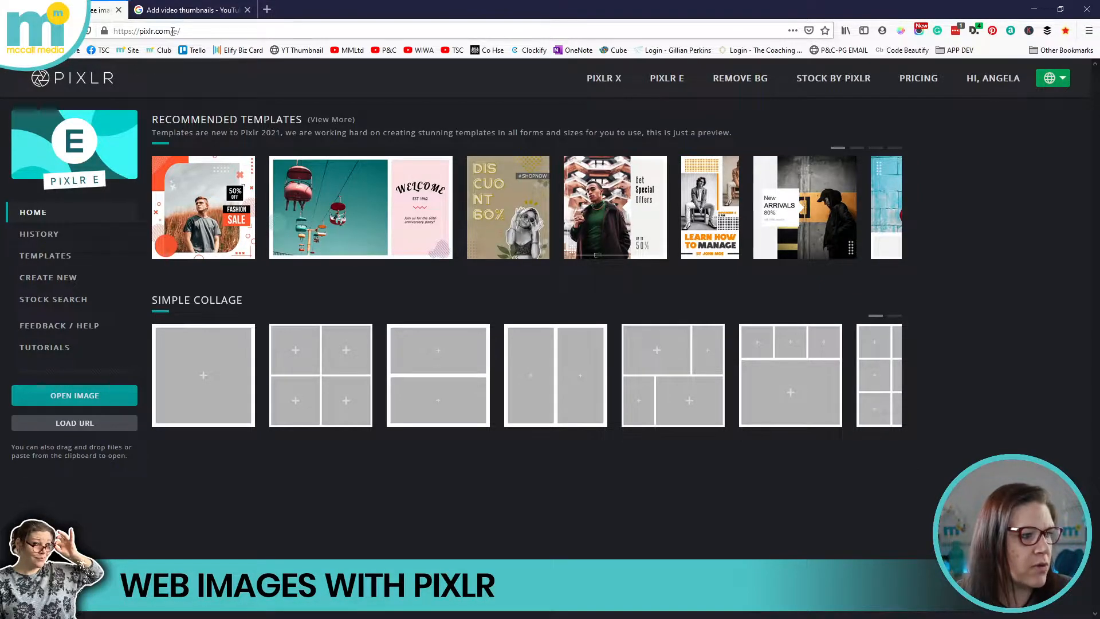
pyautogui.moveTo(171, 31); pyautogui.dragTo(189, 33)
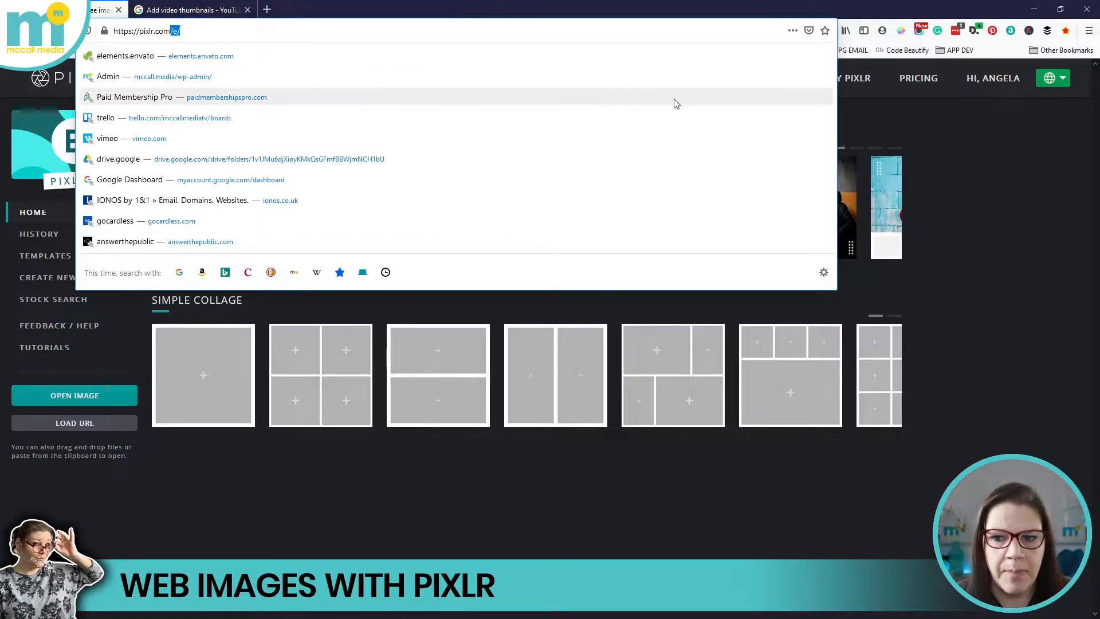
pyautogui.click(940, 181)
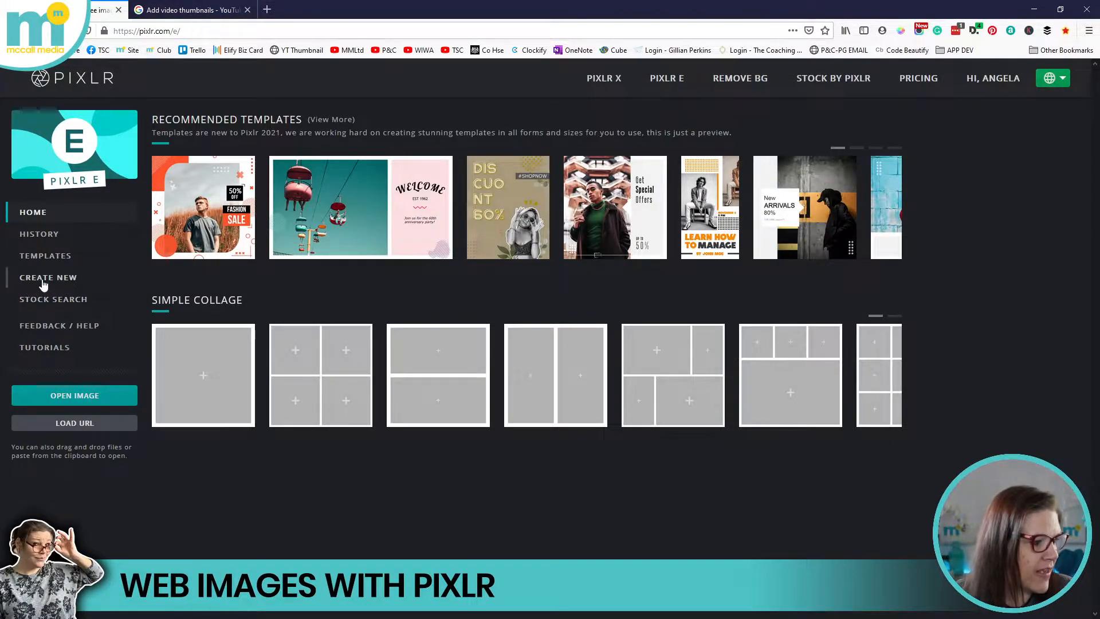
pyautogui.click(62, 280)
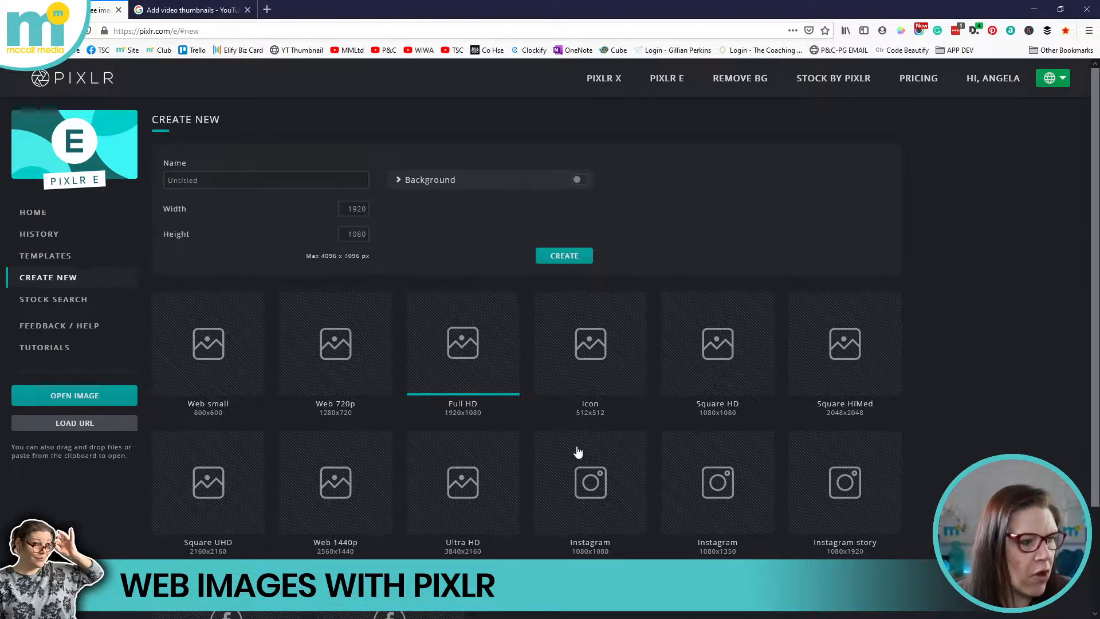
# - Look up the recommended custom thumbnail resolution in the YouTube Help article on adding video thumbnails
pyautogui.click(205, 15)
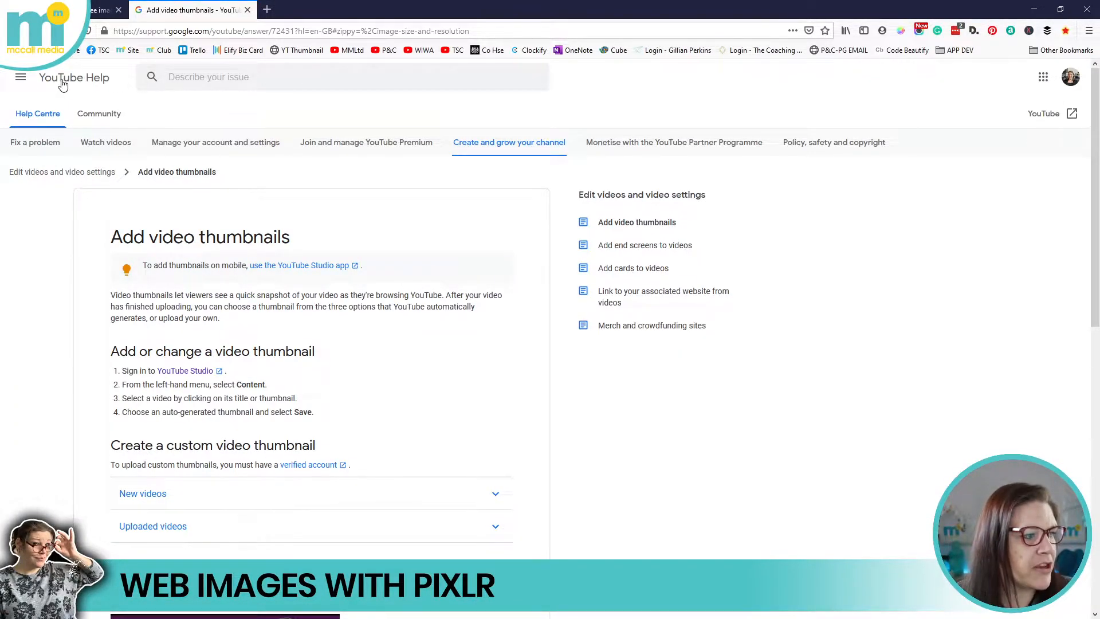
pyautogui.moveTo(117, 232); pyautogui.dragTo(380, 234)
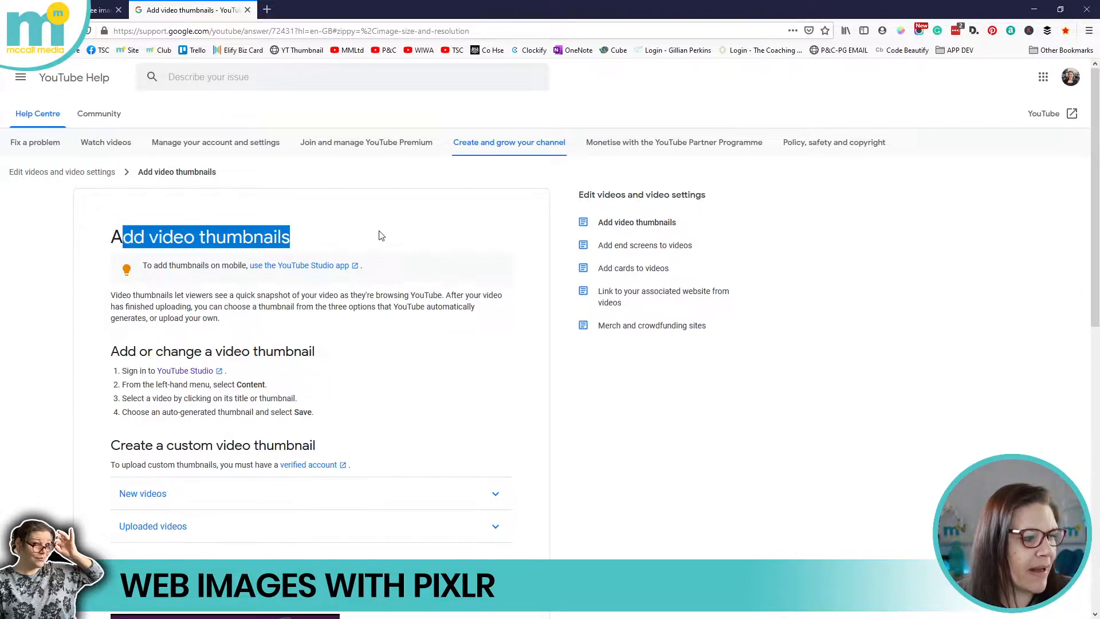
pyautogui.scroll(-7, 404, 290)
pyautogui.scroll(-3, 404, 289)
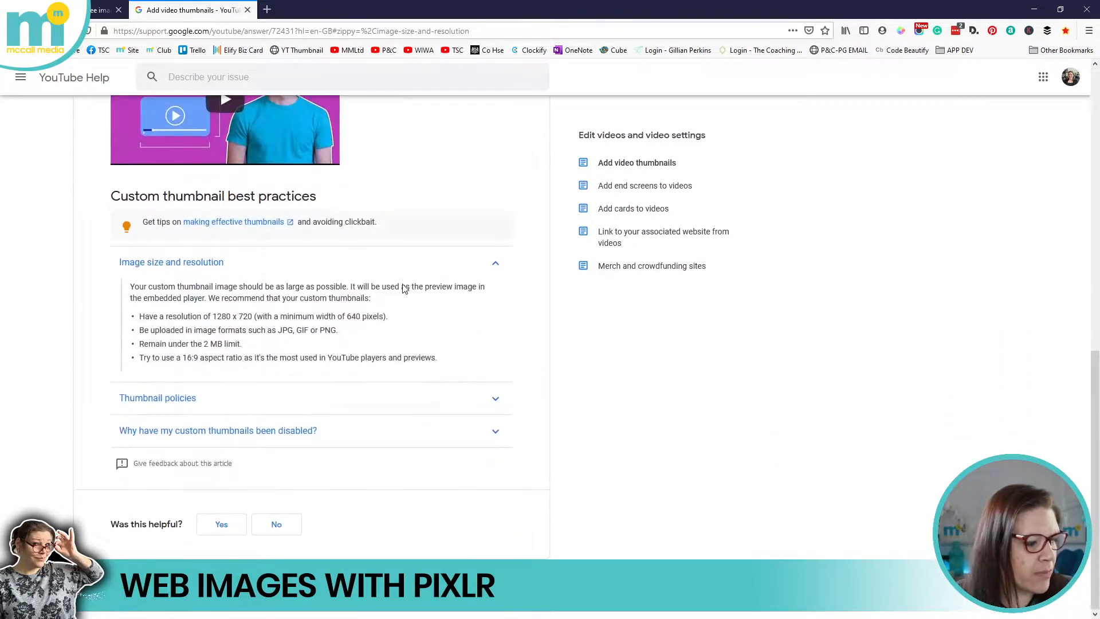
pyautogui.moveTo(212, 318); pyautogui.dragTo(255, 318)
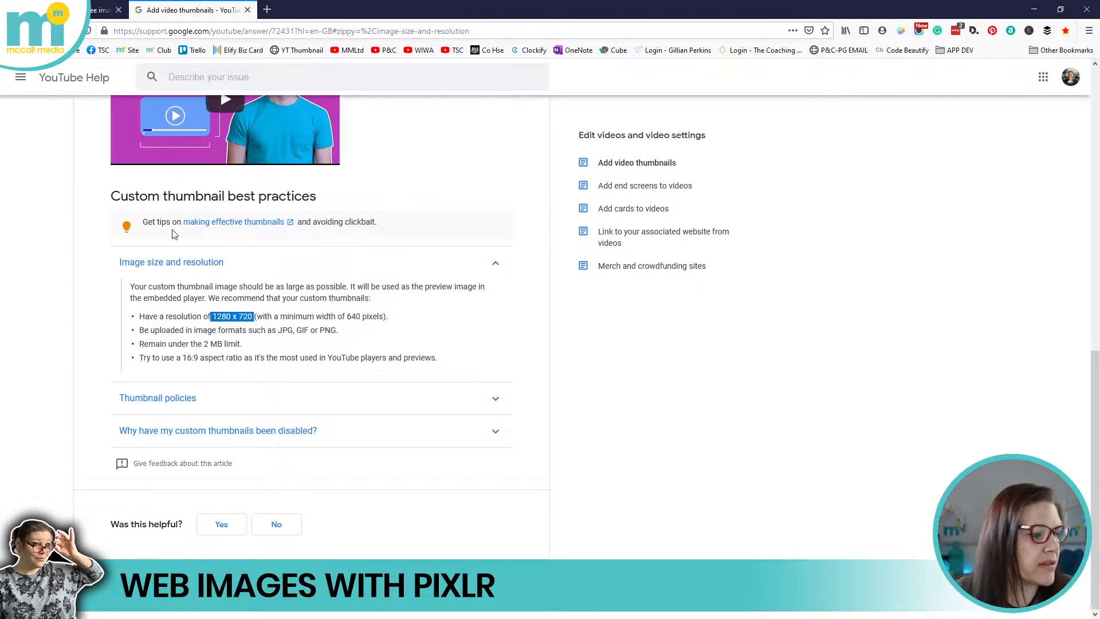
pyautogui.click(220, 316)
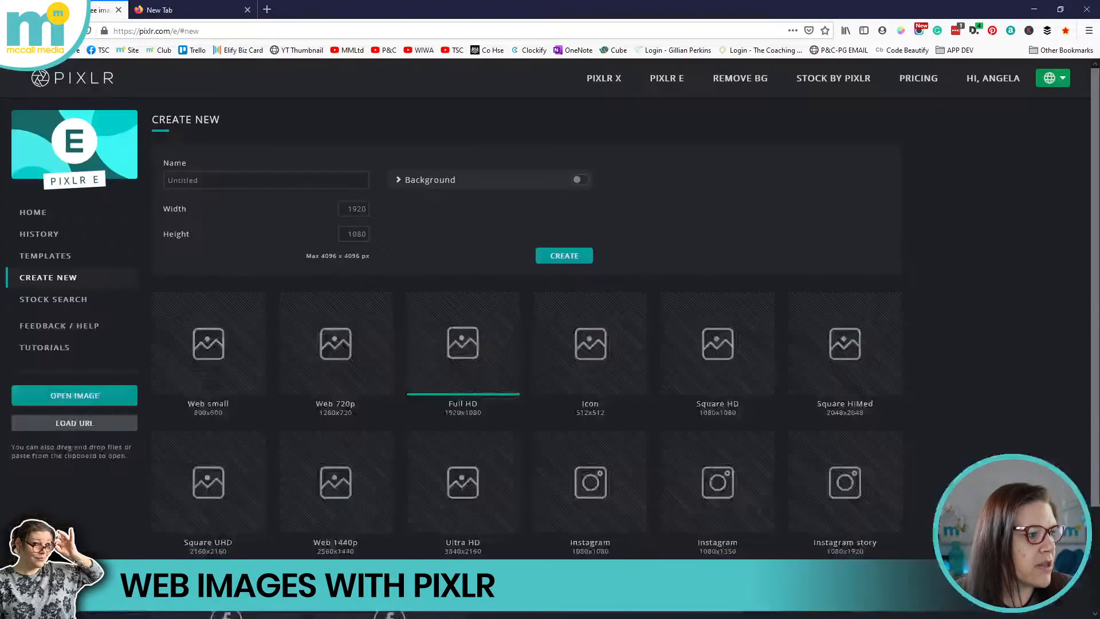
# - Set the new image's width to 1280 and height to 720 pixels
pyautogui.moveTo(351, 211); pyautogui.dragTo(435, 211)
pyautogui.press('BackSpace')
pyautogui.write('280')
pyautogui.press('Tab')
pyautogui.write('720')
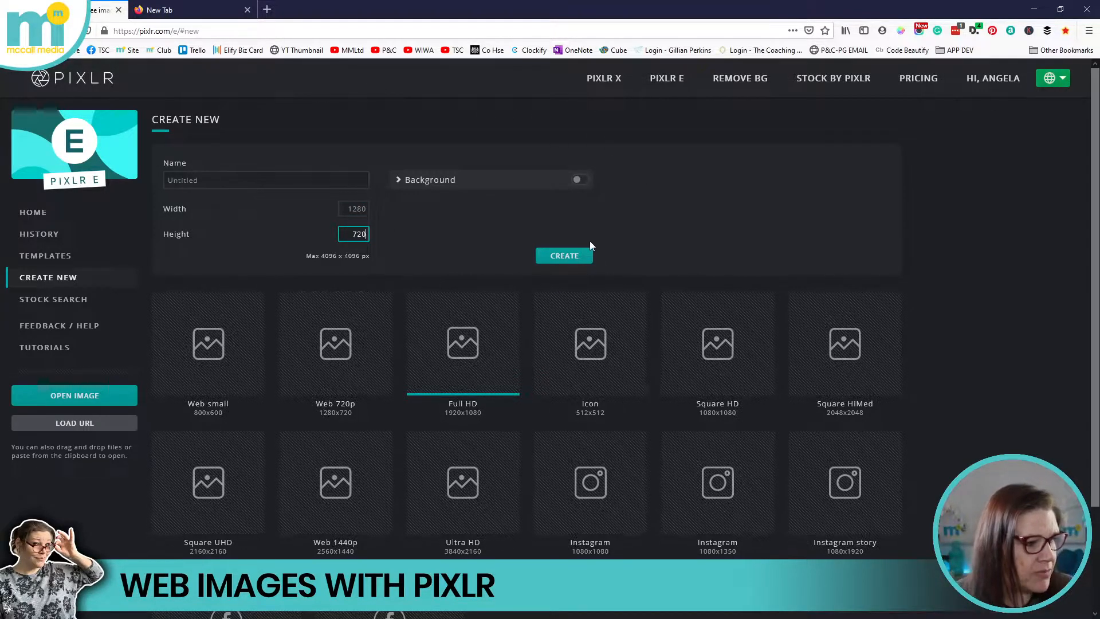
# - Name the new image "YouTube Blog Header Image" and create it
pyautogui.moveTo(213, 181); pyautogui.dragTo(103, 181)
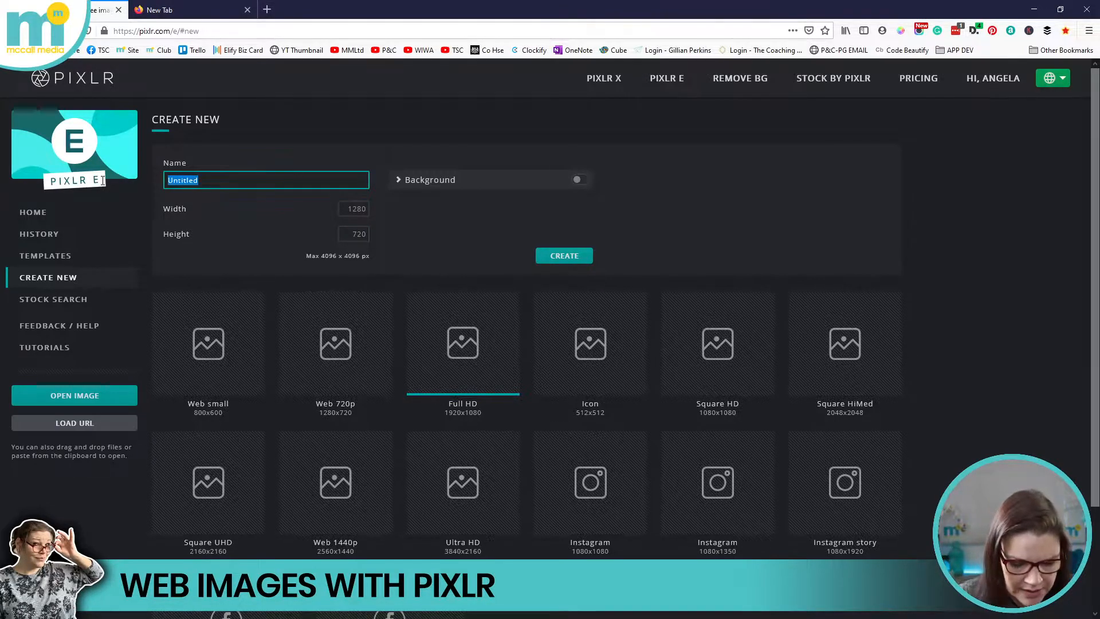
pyautogui.write('YouTube Blog Header Image')
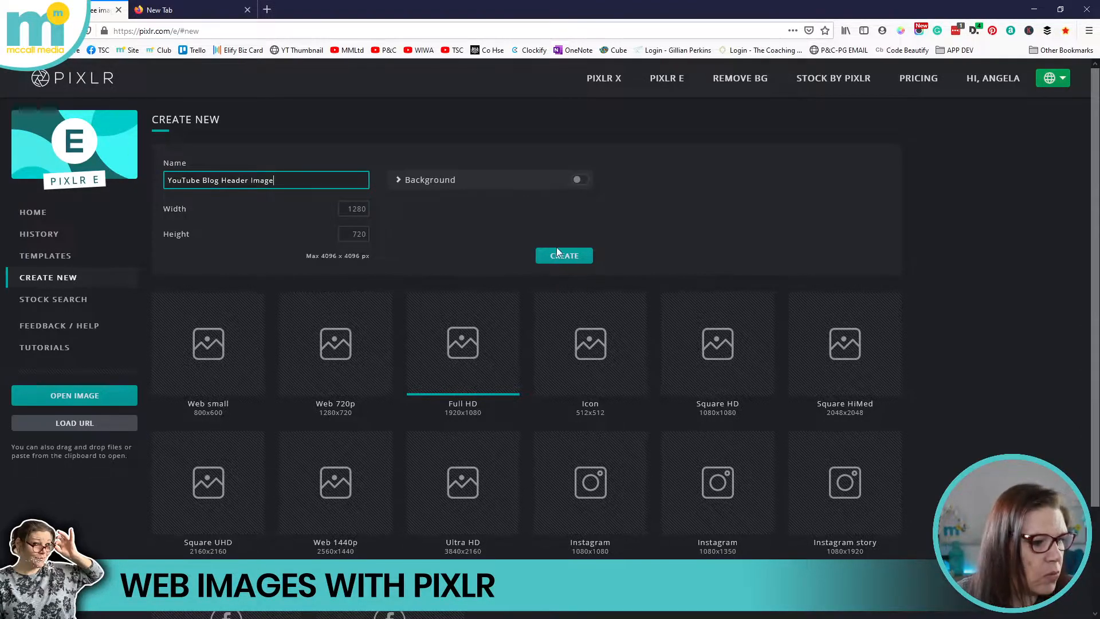
pyautogui.click(586, 259)
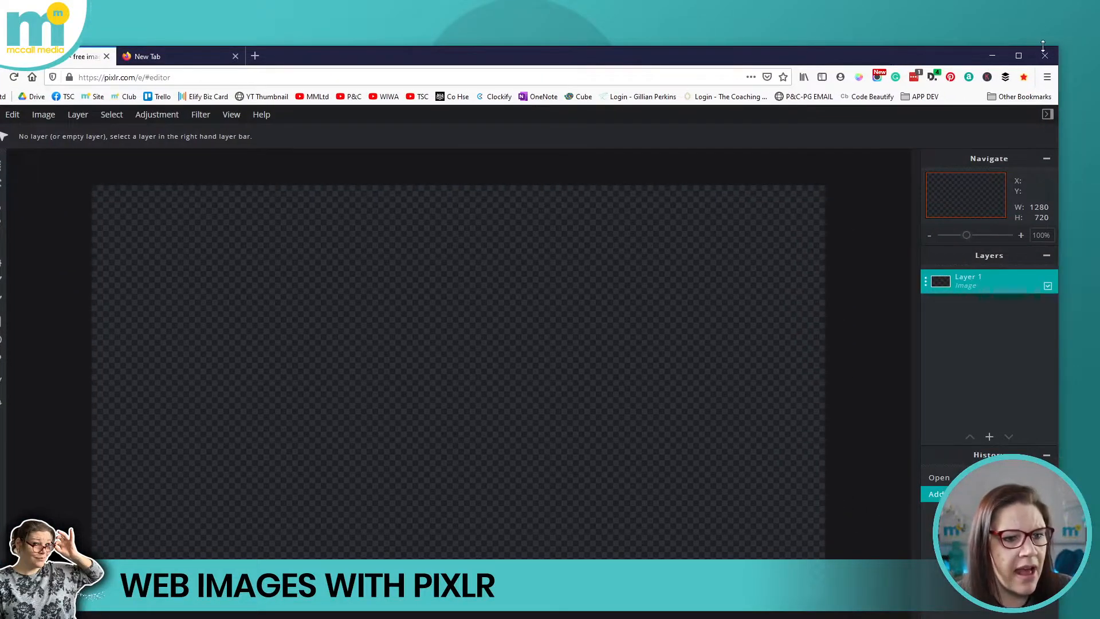
# - Resize the browser window several times to check how the canvas zoom adapts, and maximise it again
pyautogui.moveTo(1059, 46); pyautogui.dragTo(683, 197)
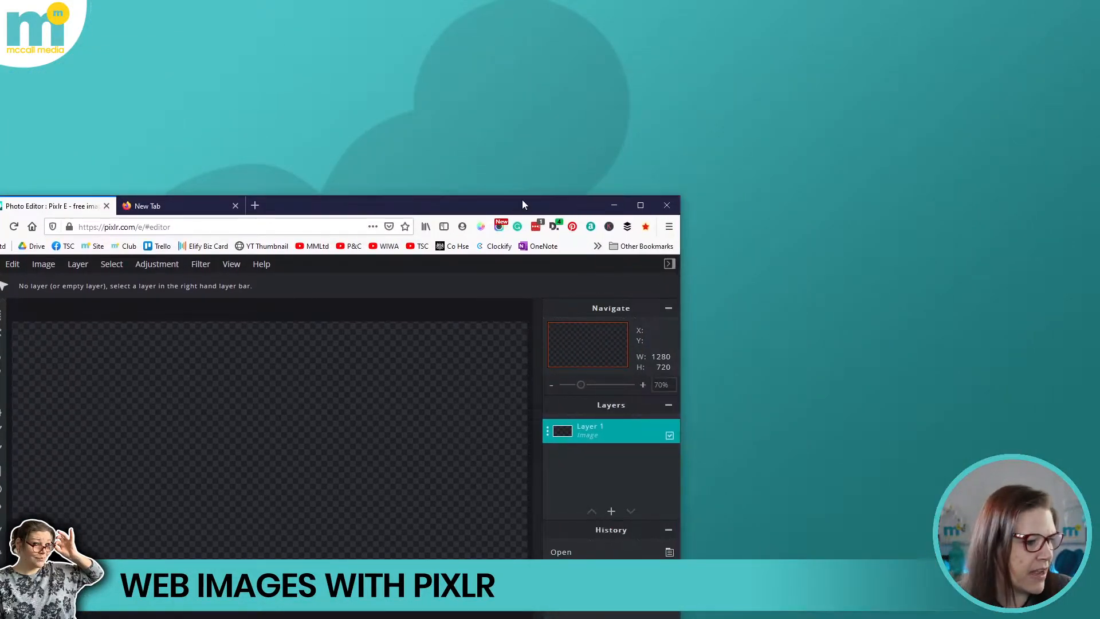
pyautogui.moveTo(517, 202); pyautogui.dragTo(918, 23)
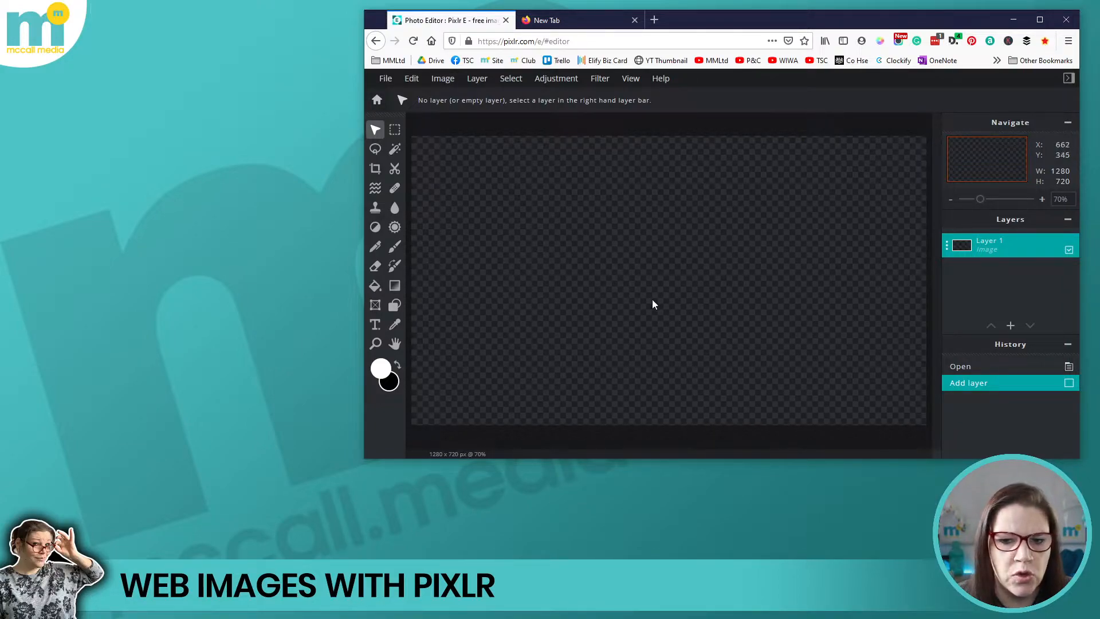
pyautogui.moveTo(363, 462); pyautogui.dragTo(171, 488)
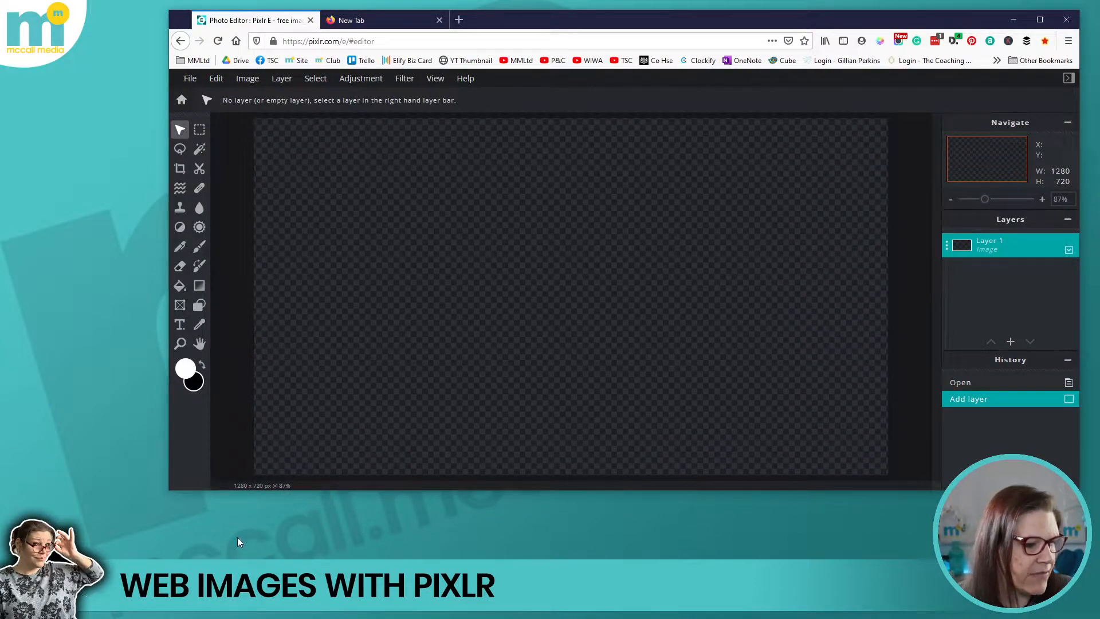
pyautogui.moveTo(161, 491); pyautogui.dragTo(33, 552)
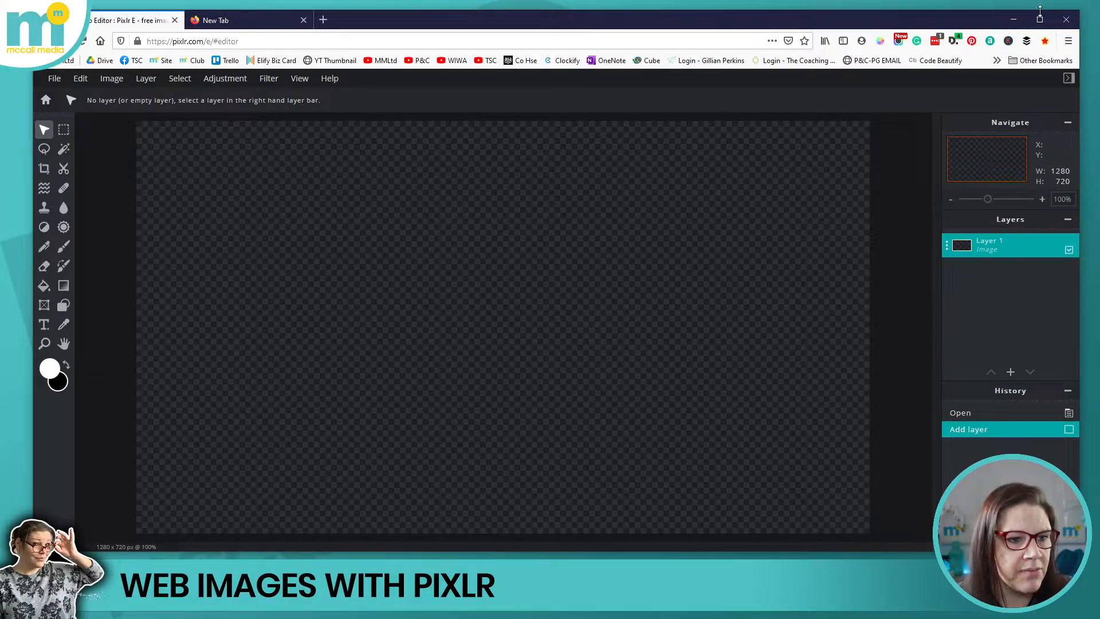
pyautogui.click(1040, 20)
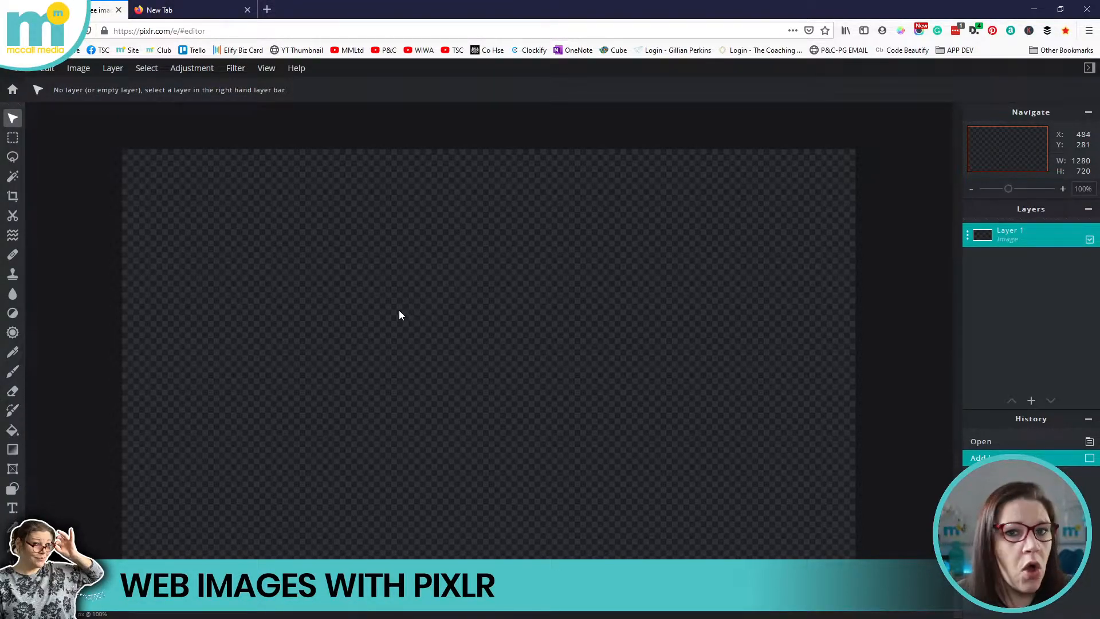
# - Open Envato Elements in a new browser tab and search its photos for "garden"
pyautogui.click(267, 9)
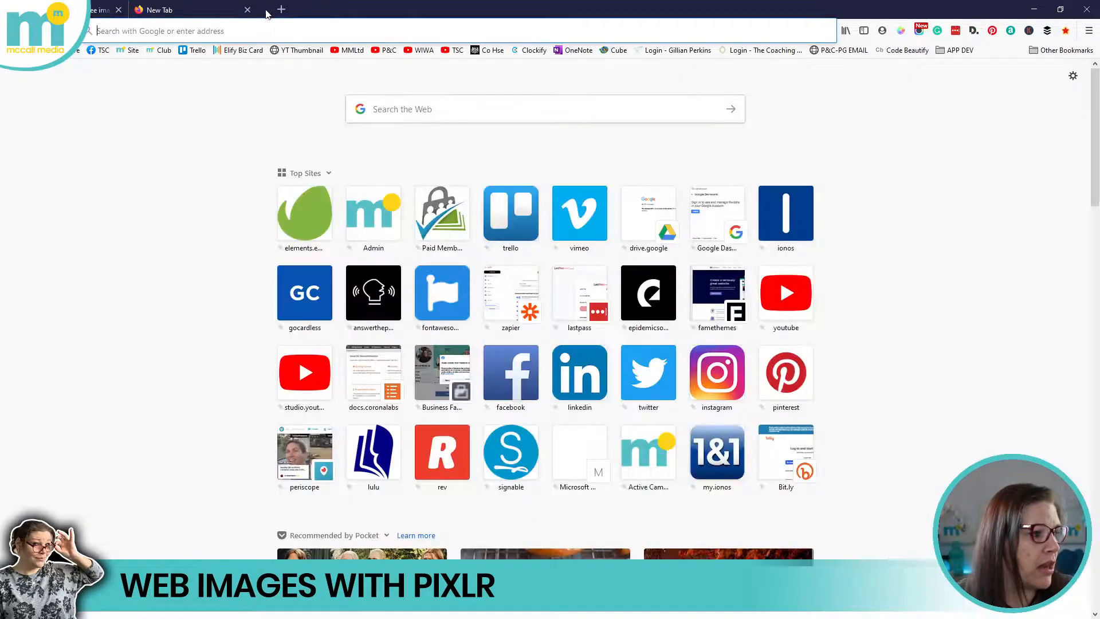
pyautogui.click(317, 211)
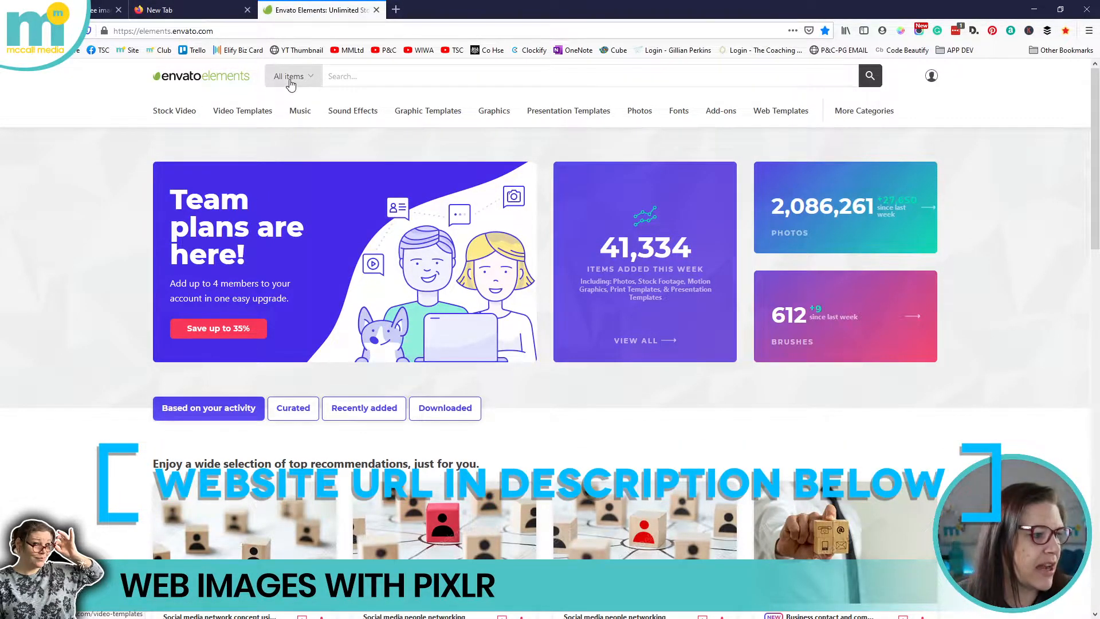
pyautogui.click(291, 77)
pyautogui.click(312, 289)
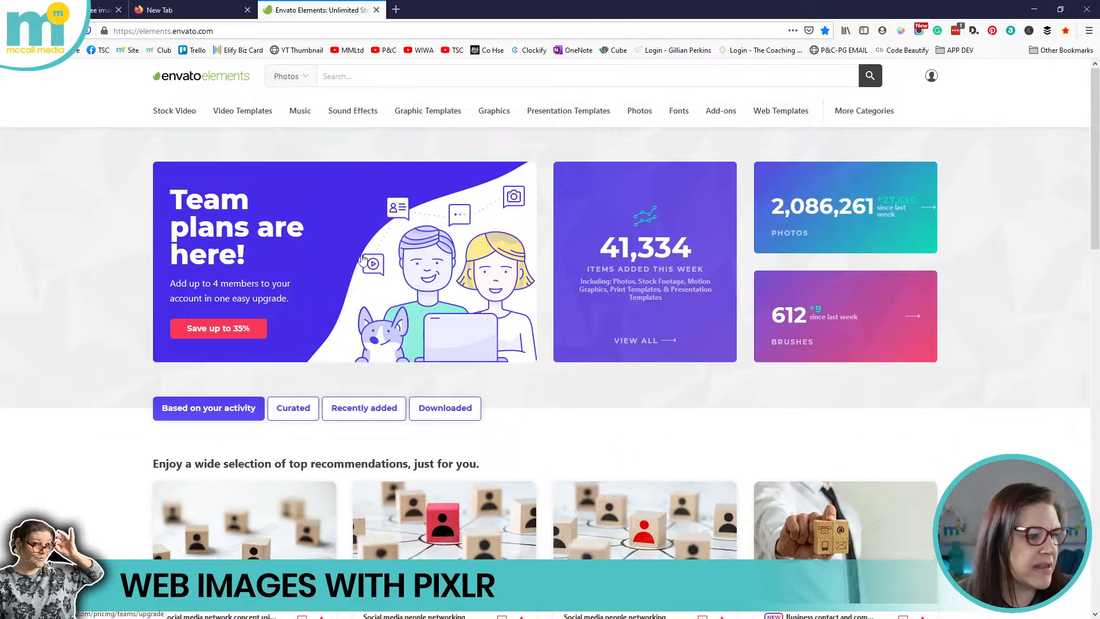
pyautogui.click(358, 76)
pyautogui.write('garden')
pyautogui.press('Return')
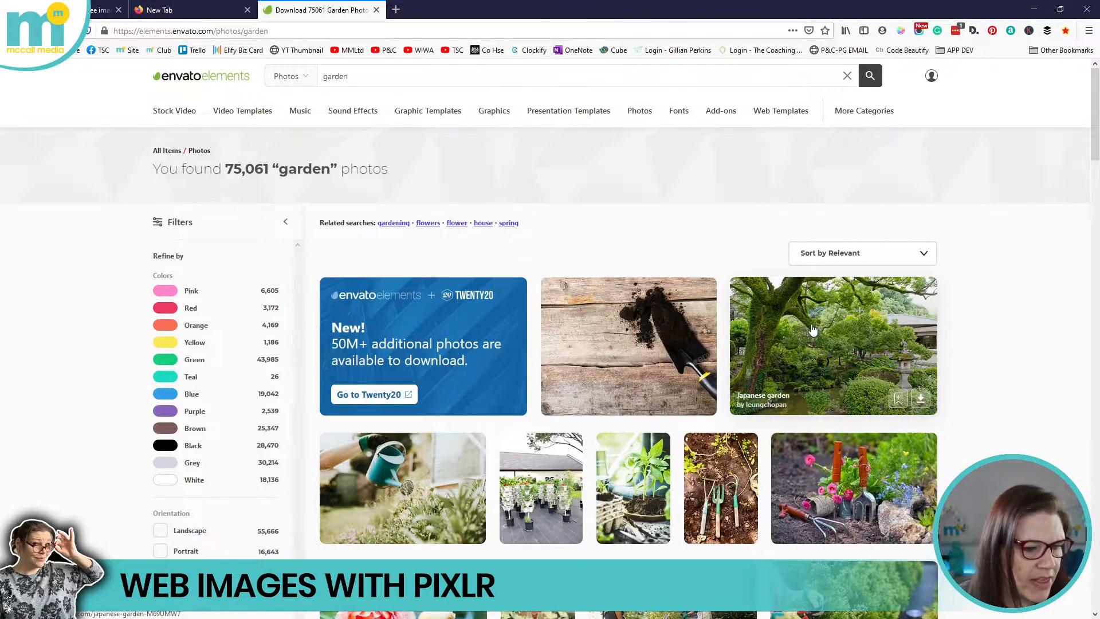
# - Download the Japanese garden photo, adding it to the first recent project
pyautogui.click(813, 331)
pyautogui.click(755, 269)
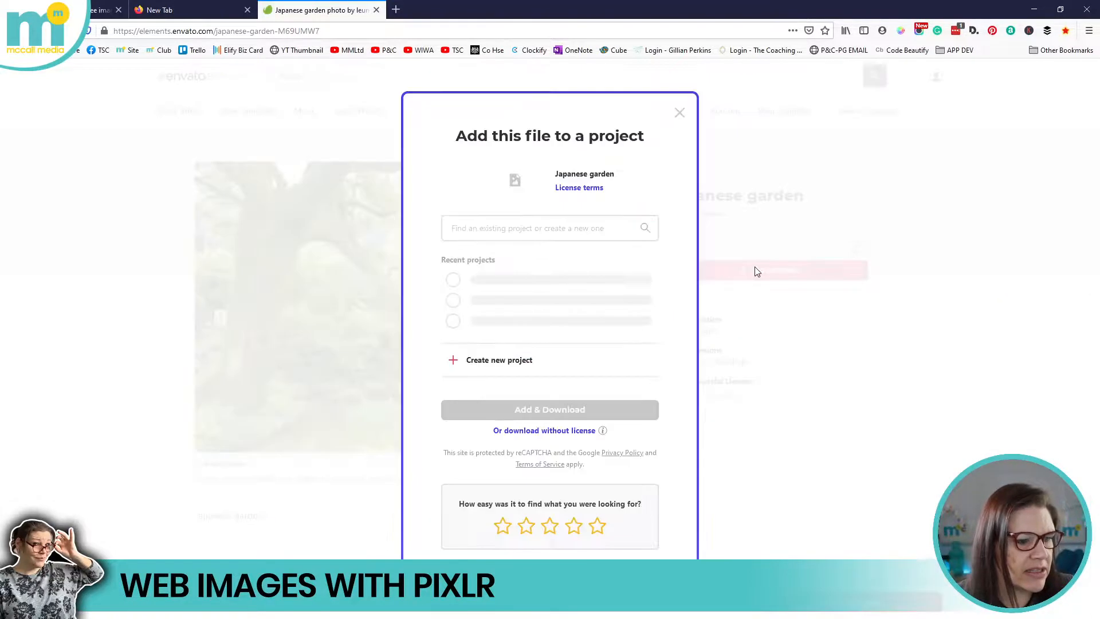
pyautogui.click(545, 280)
pyautogui.click(553, 413)
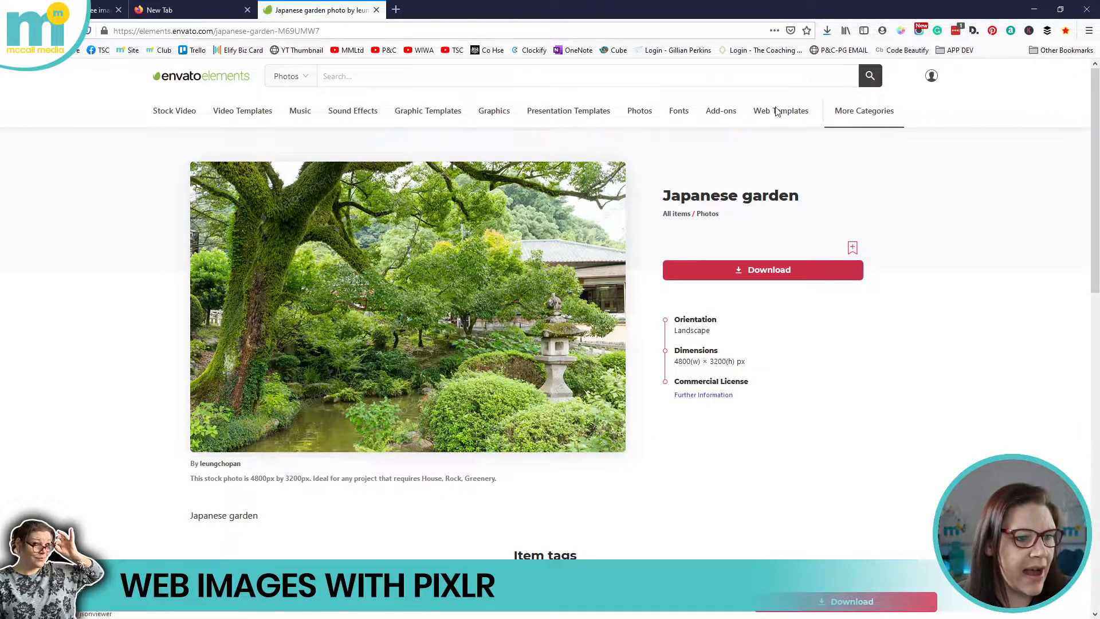
# - Check the Japanese garden photo's pixel dimensions and the downloaded file's size, and close the Envato Elements page
pyautogui.moveTo(675, 361); pyautogui.dragTo(746, 363)
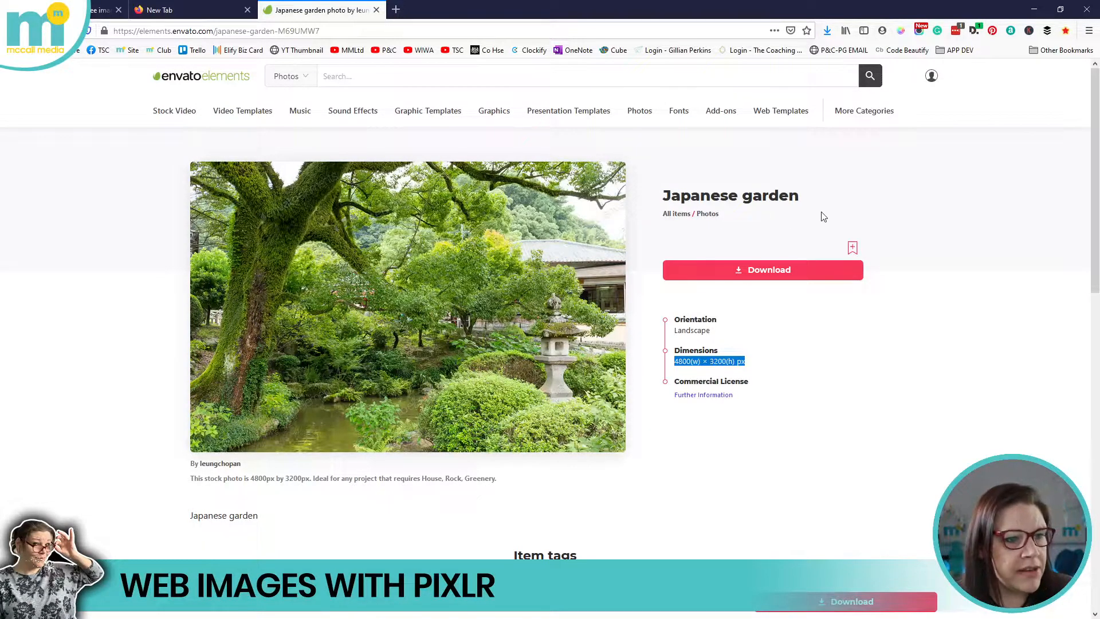
pyautogui.click(827, 31)
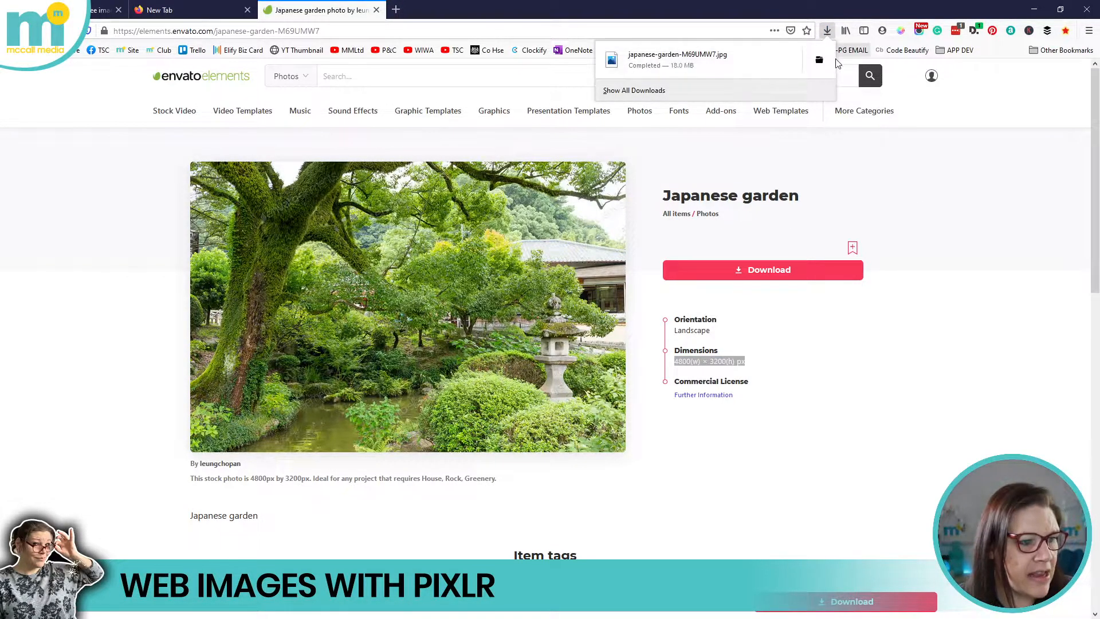
pyautogui.click(377, 10)
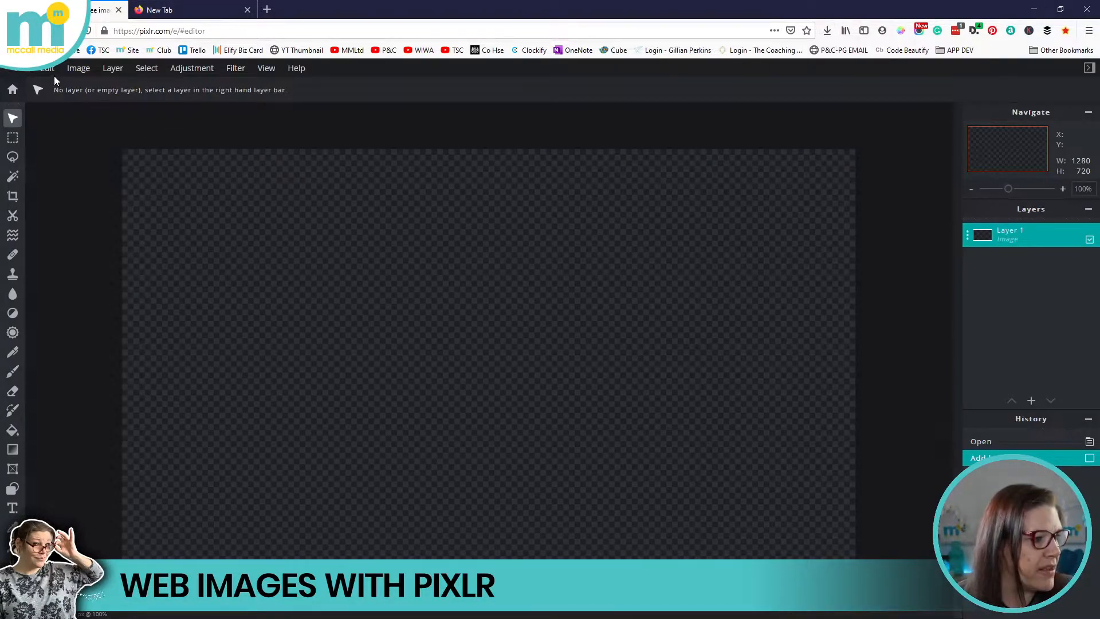
# - Open japanese-garden-M69UMW7.jpg from the Downloads folder in Pixlr E, pre-resized to Full HD at 1920 x 1280
pyautogui.click(27, 73)
pyautogui.click(46, 102)
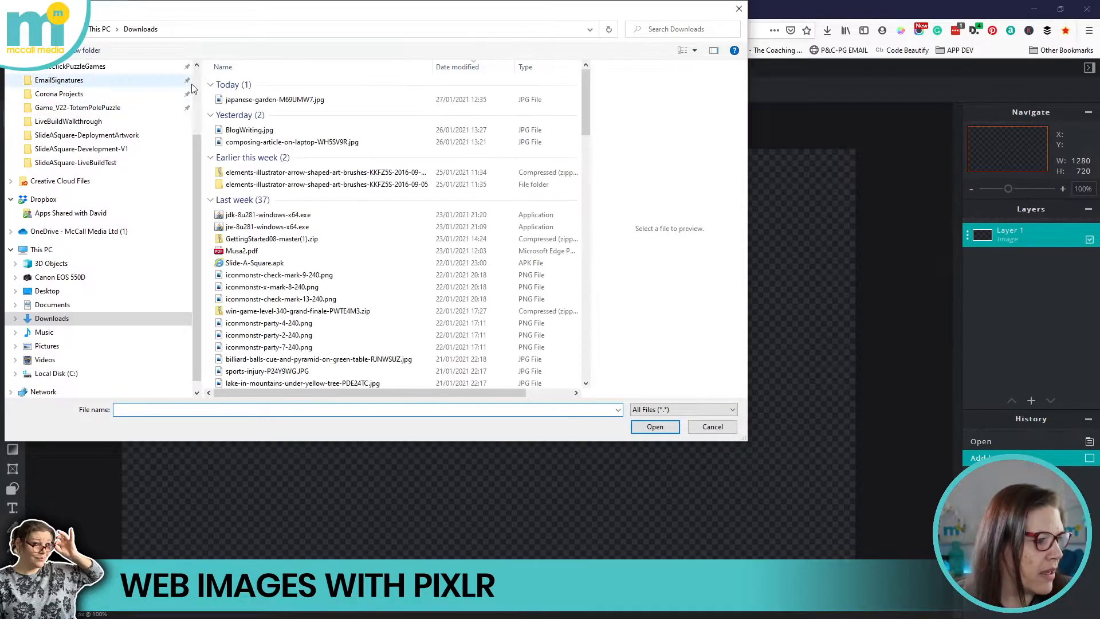
pyautogui.click(46, 117)
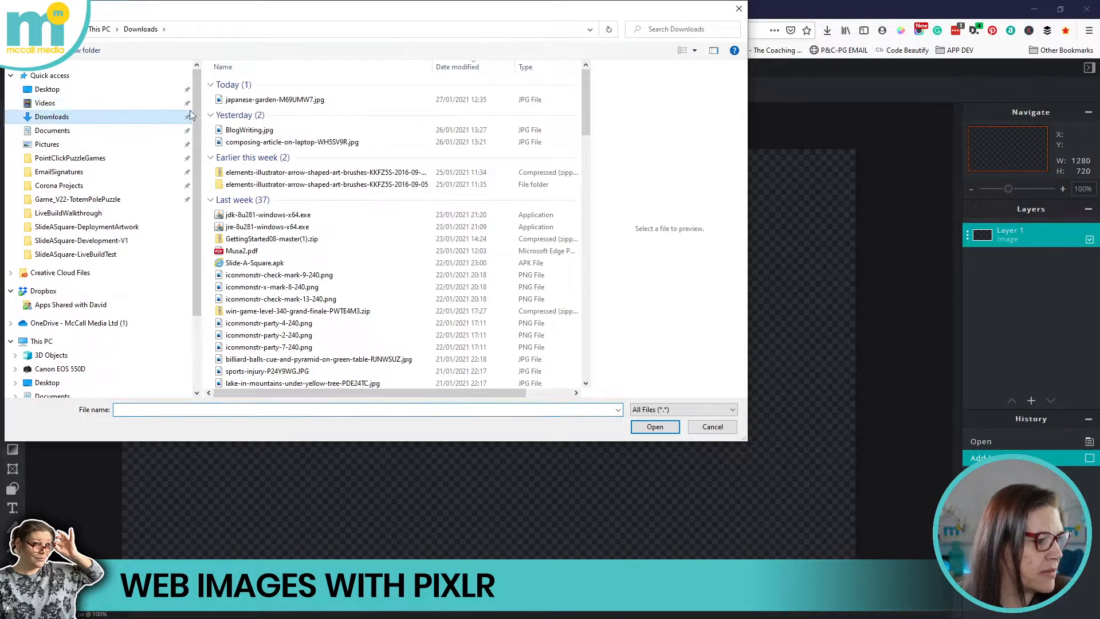
pyautogui.doubleClick(275, 99)
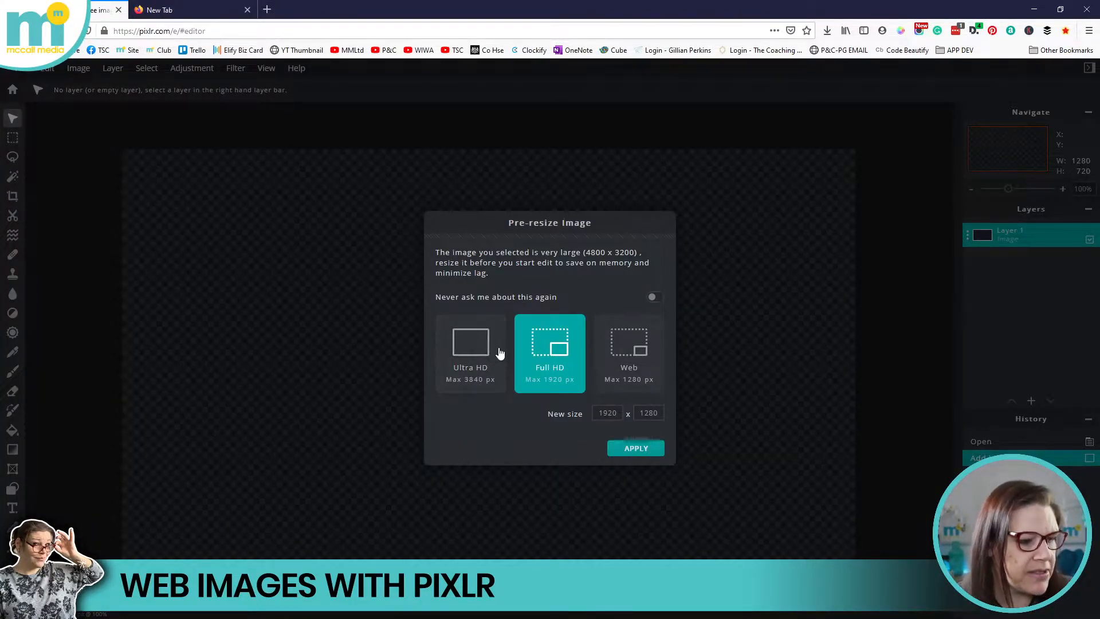
pyautogui.click(643, 450)
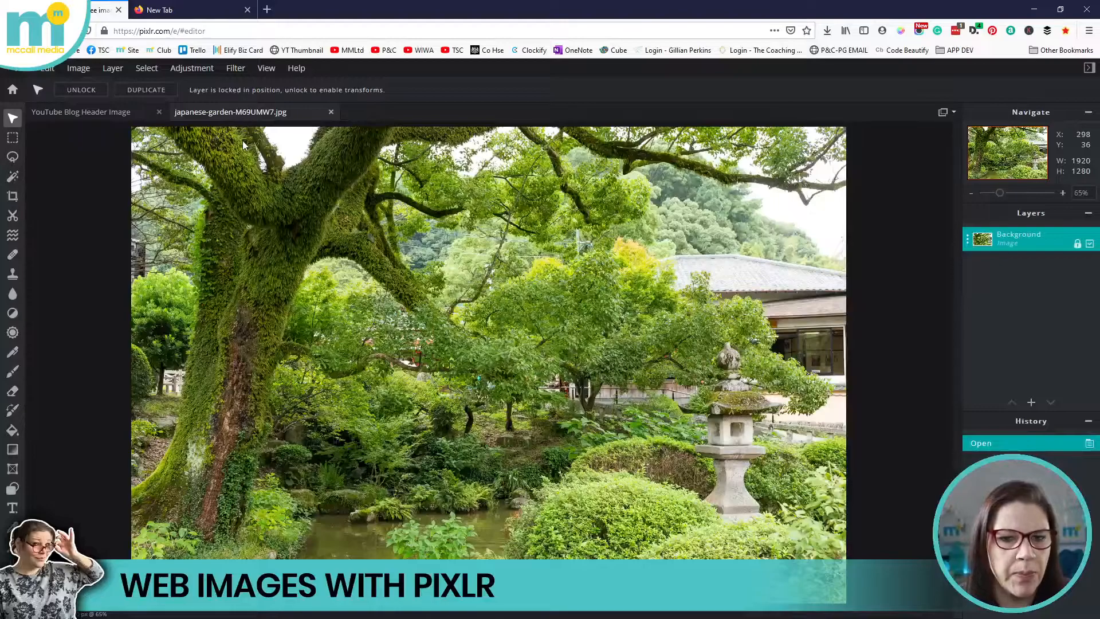
# - Compare the blank YouTube Blog Header Image with the garden photo, and check how the photo's zoom adapts to a smaller window
pyautogui.click(76, 118)
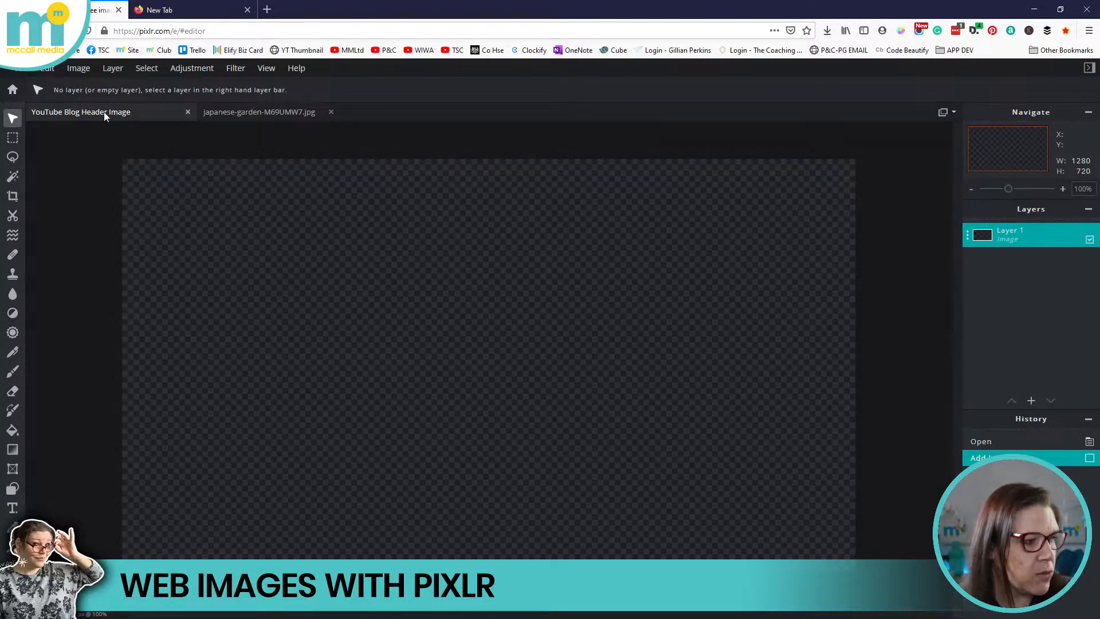
pyautogui.click(237, 113)
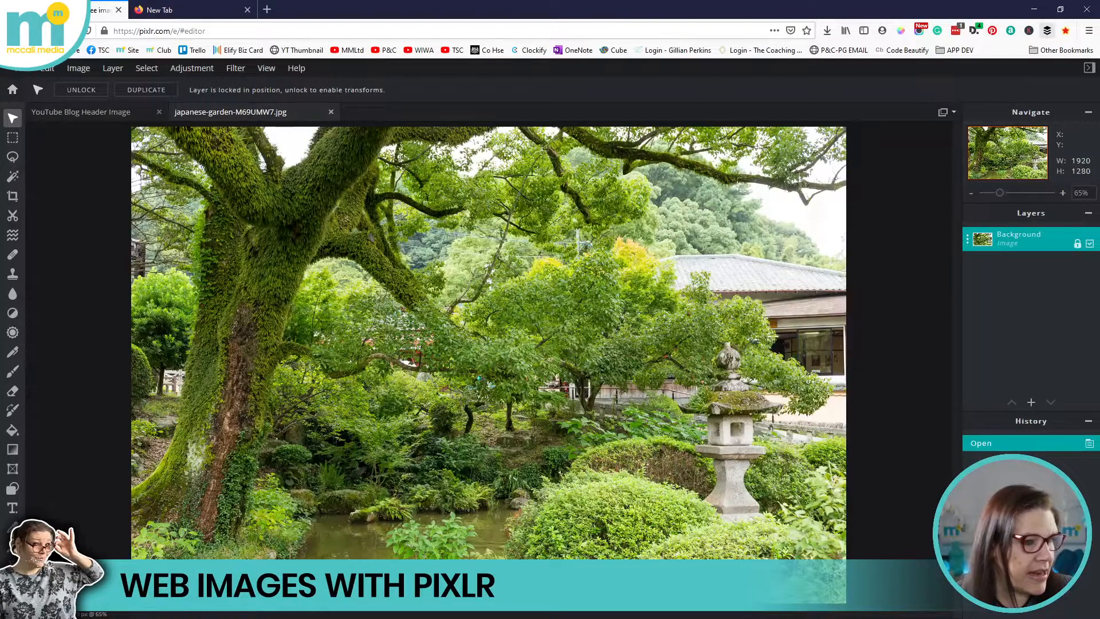
pyautogui.click(1060, 10)
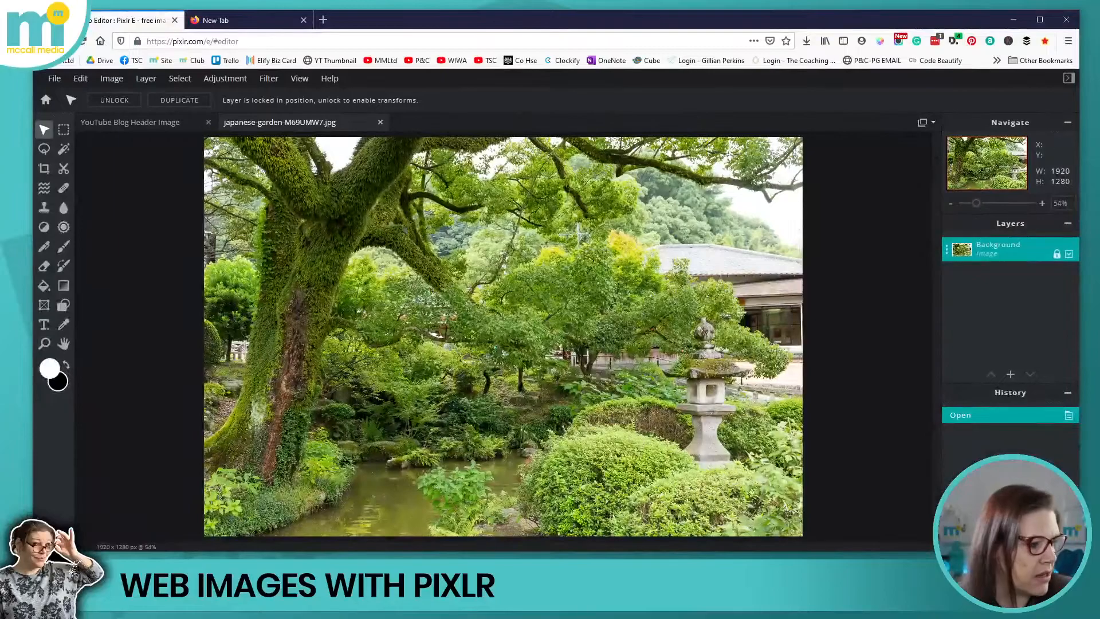
pyautogui.moveTo(33, 551); pyautogui.dragTo(151, 510)
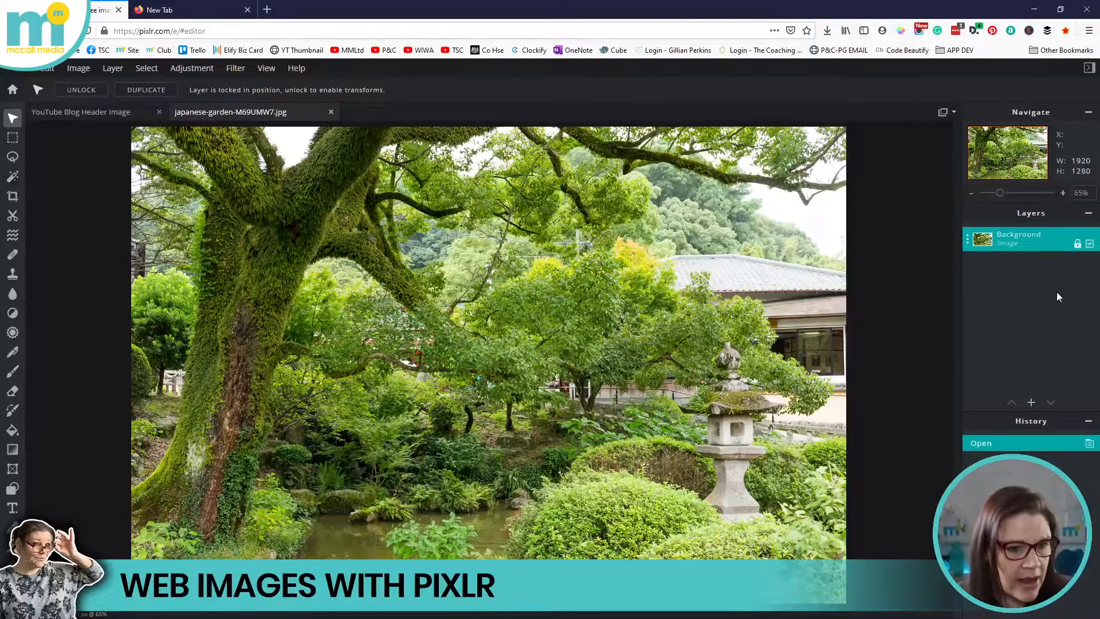
# - Duplicate the garden photo's Background layer and transfer the copy into the YouTube Blog Header Image document
pyautogui.click(1053, 237)
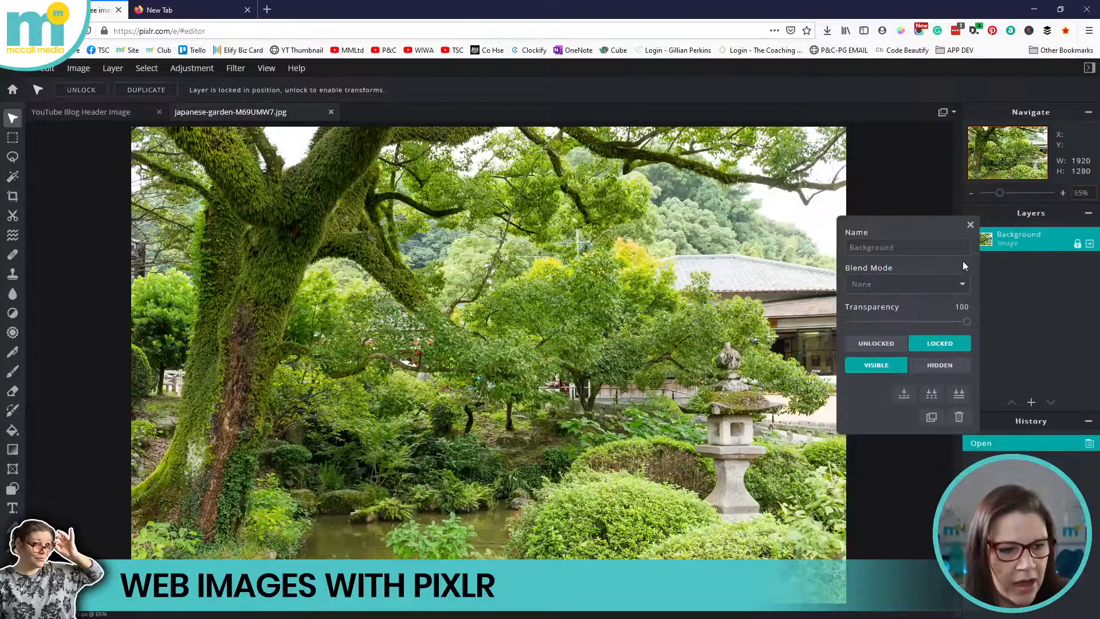
pyautogui.click(932, 418)
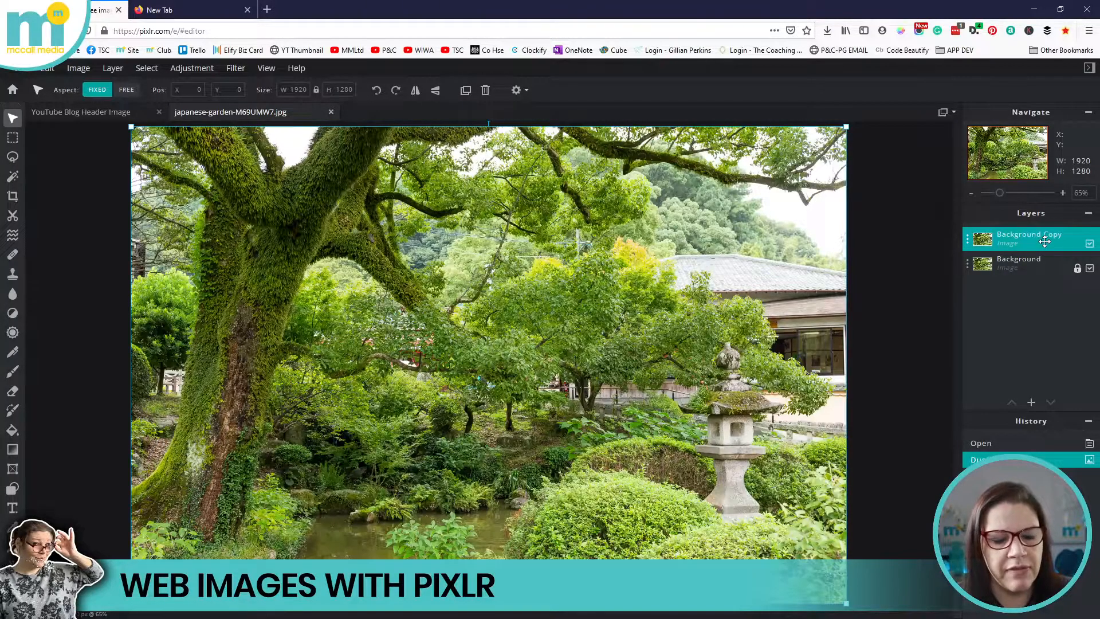
pyautogui.moveTo(1032, 241); pyautogui.dragTo(112, 115)
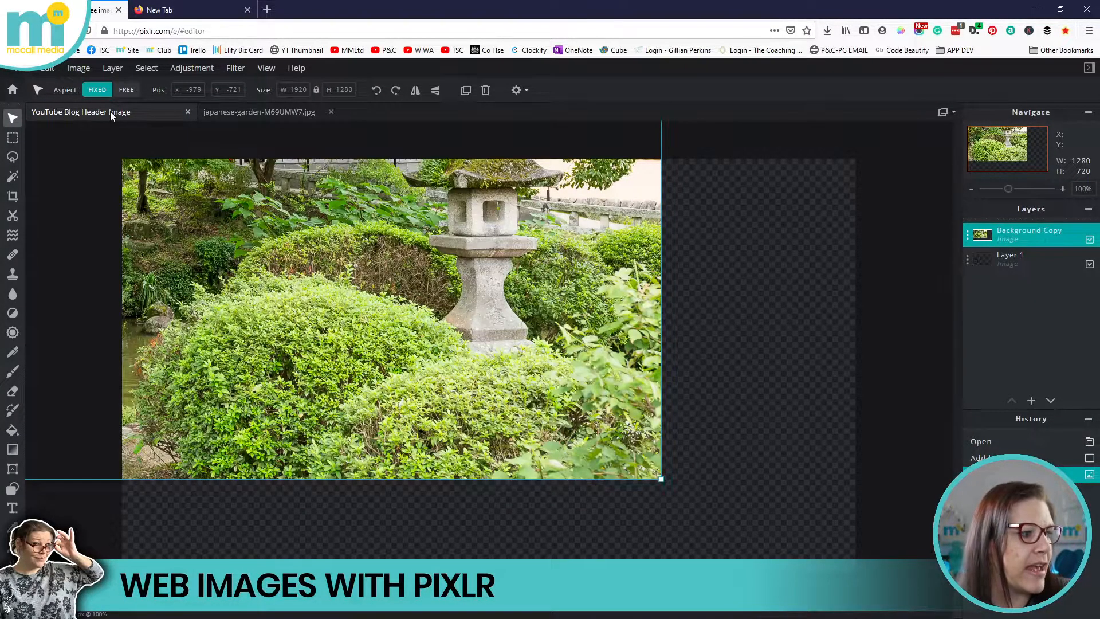
# - Move the full-size garden photo around the header canvas to try out different framings
pyautogui.moveTo(505, 244); pyautogui.dragTo(659, 230)
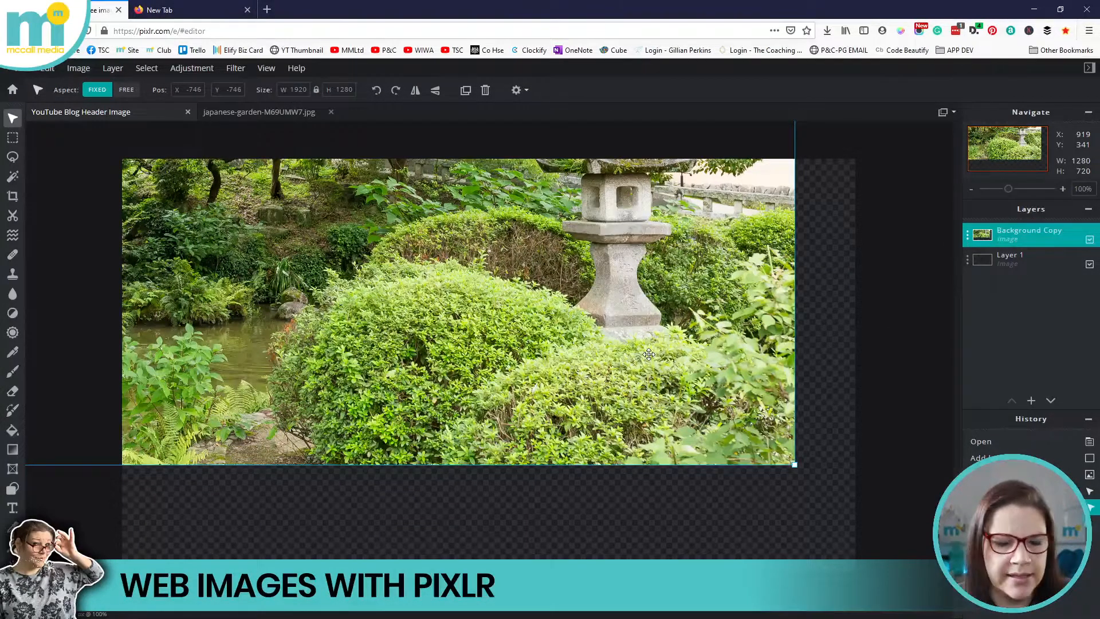
pyautogui.moveTo(648, 355); pyautogui.dragTo(766, 361)
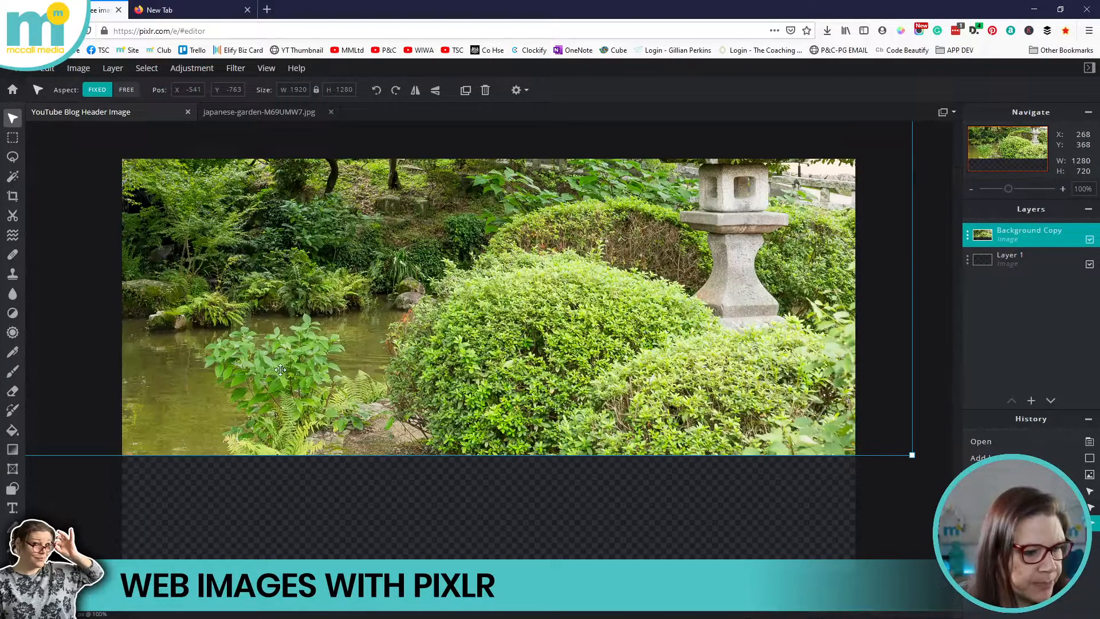
pyautogui.moveTo(759, 399); pyautogui.dragTo(761, 429)
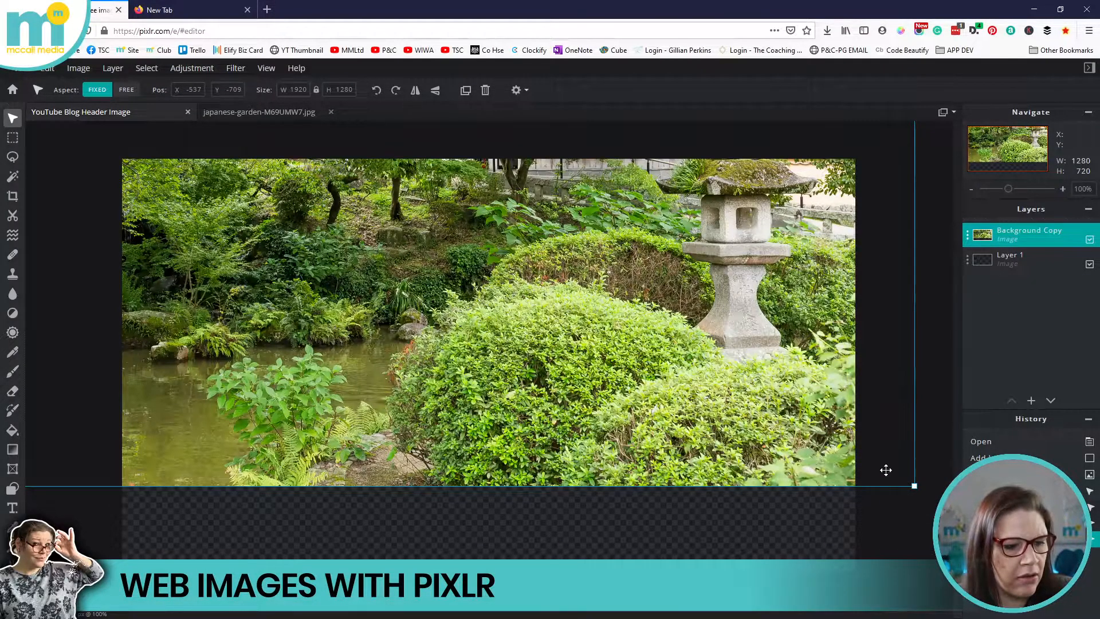
pyautogui.moveTo(471, 233); pyautogui.dragTo(646, 228)
pyautogui.moveTo(286, 263); pyautogui.dragTo(350, 273)
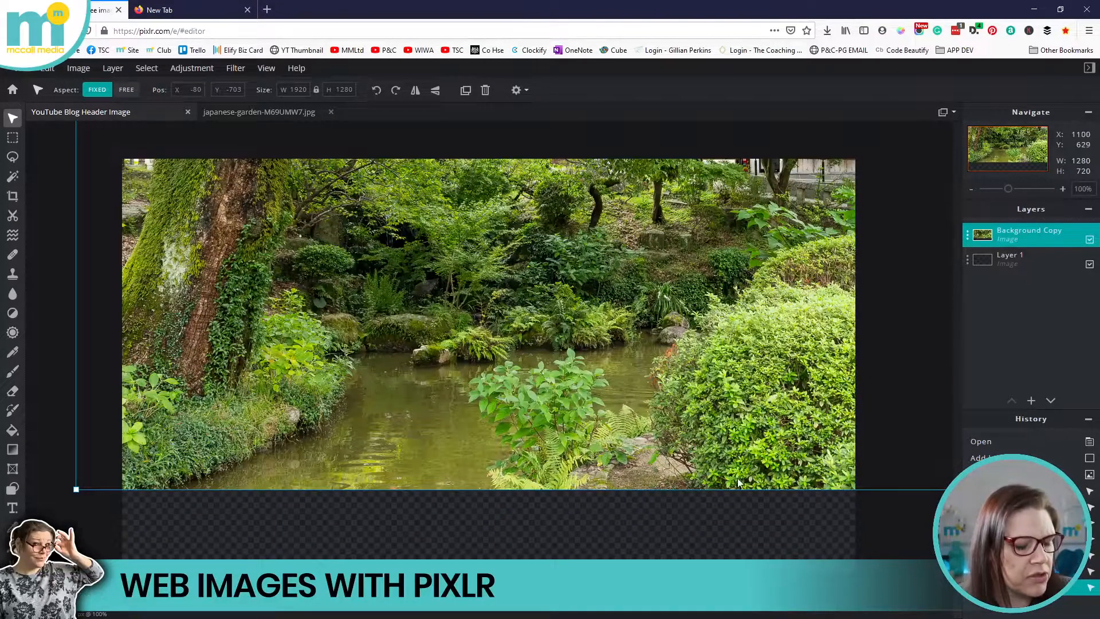
pyautogui.moveTo(528, 308); pyautogui.dragTo(514, 380)
pyautogui.moveTo(657, 372); pyautogui.dragTo(522, 421)
pyautogui.moveTo(771, 321); pyautogui.dragTo(609, 302)
pyautogui.moveTo(520, 220); pyautogui.dragTo(727, 372)
pyautogui.moveTo(610, 276); pyautogui.dragTo(602, 362)
pyautogui.moveTo(341, 283); pyautogui.dragTo(444, 214)
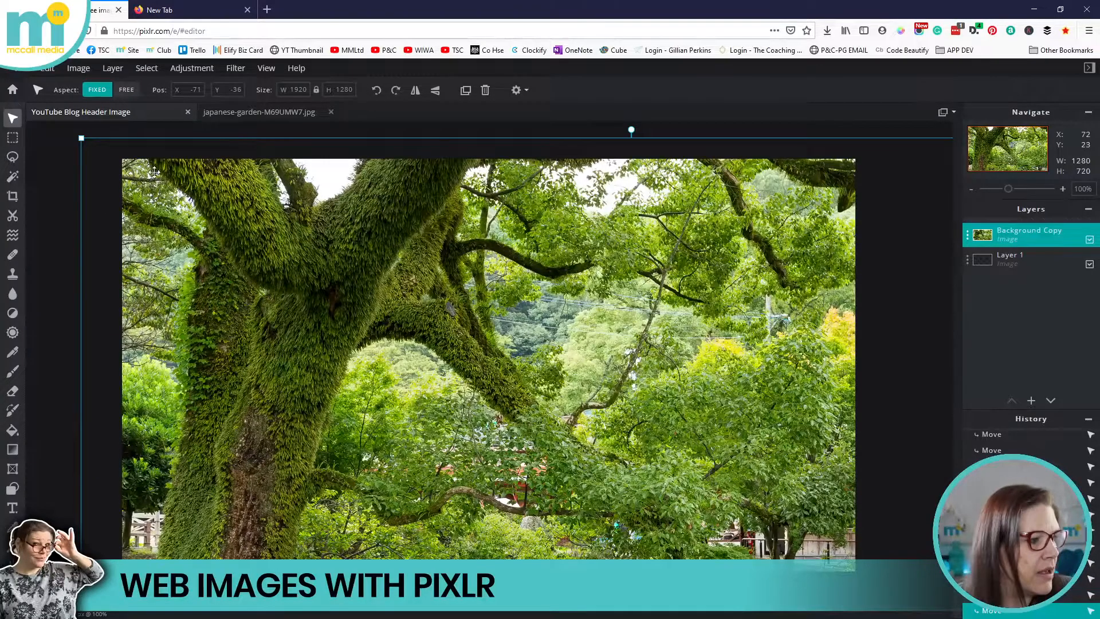
pyautogui.moveTo(197, 187)
pyautogui.mouseDown()
pyautogui.moveTo(398, 189)
pyautogui.moveTo(252, 212)
pyautogui.moveTo(213, 190)
pyautogui.mouseUp()
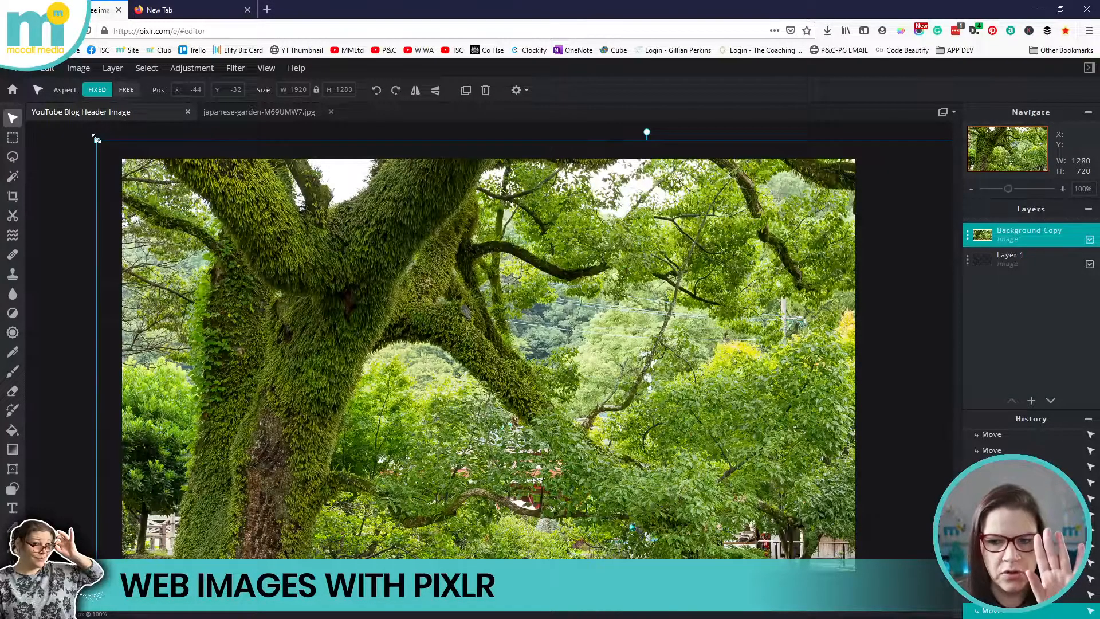
# - Scale the garden photo proportionally to 1280 x 854 px, shift it up to Y -134 at X 0, and deselect the layer
pyautogui.moveTo(96, 139); pyautogui.dragTo(343, 115)
pyautogui.moveTo(532, 303); pyautogui.dragTo(287, 145)
pyautogui.moveTo(111, 152); pyautogui.dragTo(189, 198)
pyautogui.moveTo(476, 282); pyautogui.dragTo(380, 239)
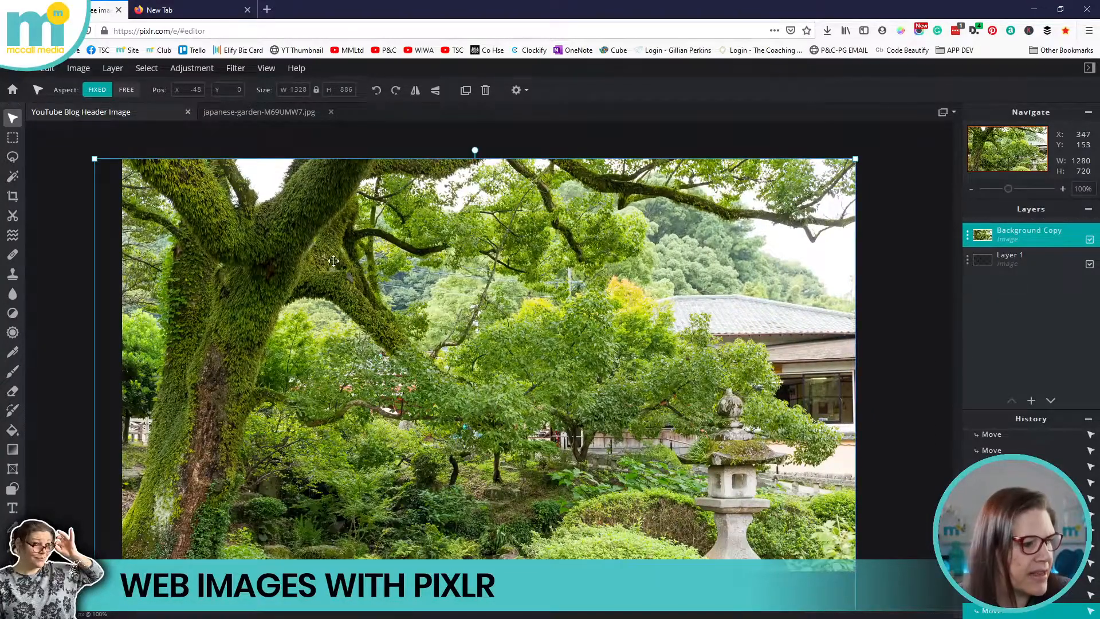
pyautogui.moveTo(95, 158); pyautogui.dragTo(122, 178)
pyautogui.moveTo(441, 262); pyautogui.dragTo(441, 243)
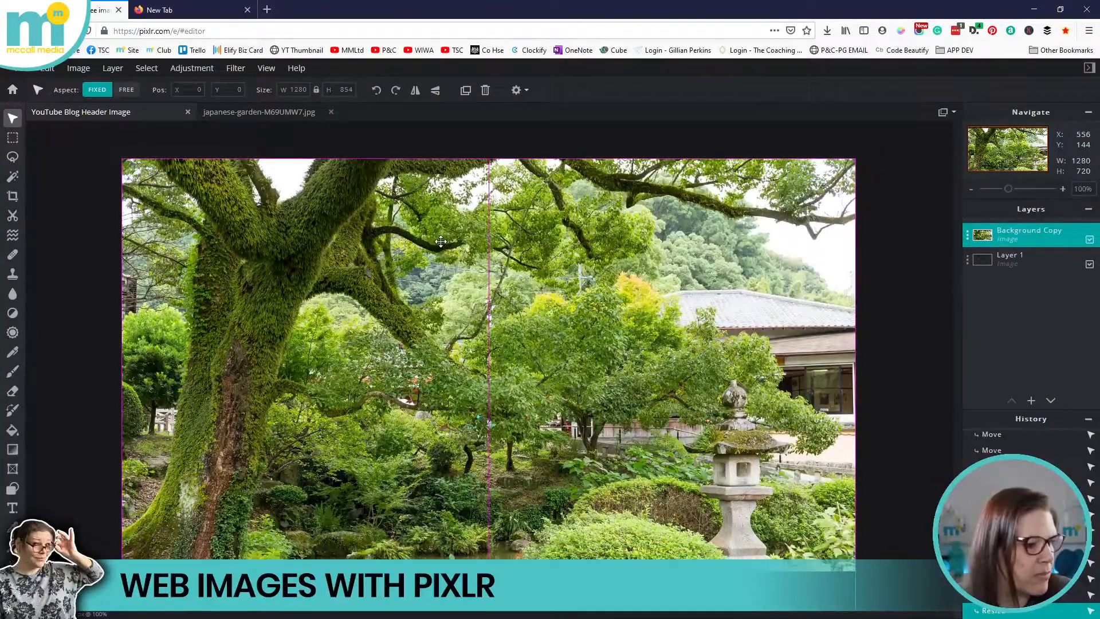
pyautogui.moveTo(487, 377); pyautogui.dragTo(487, 304)
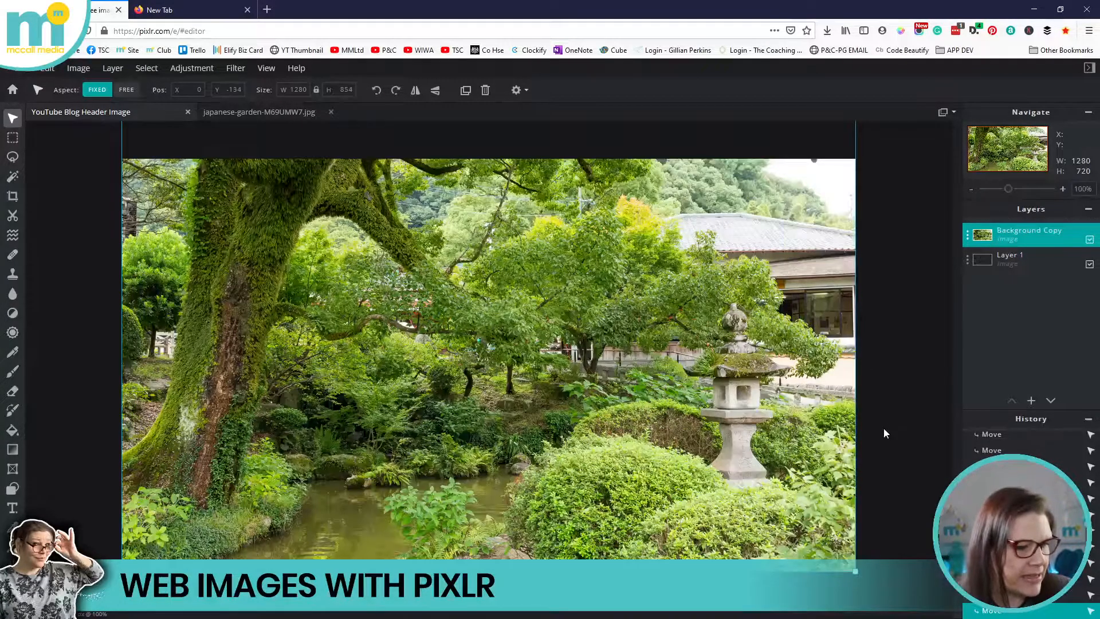
pyautogui.click(120, 139)
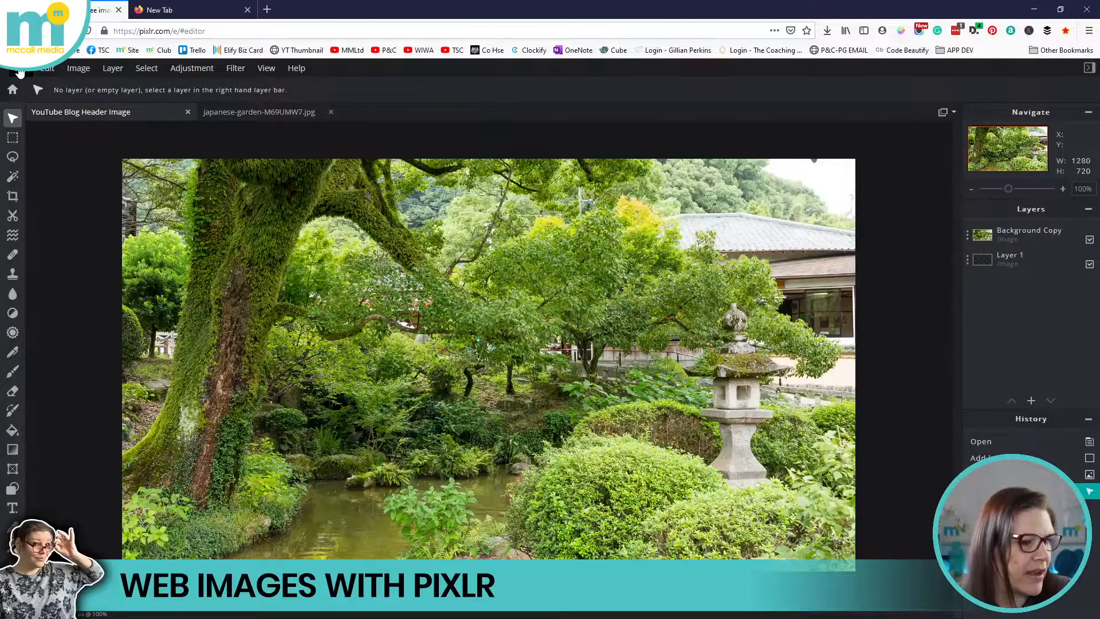
# - Start saving the header image, compare the JPG, PNG and PXD file types, and choose JPG
pyautogui.click(20, 71)
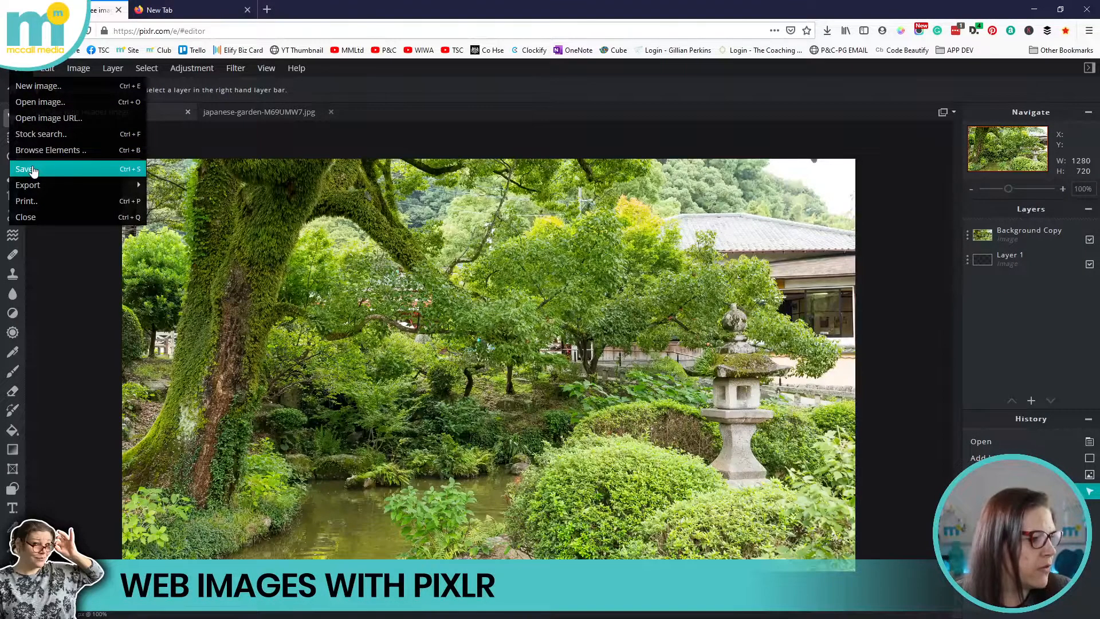
pyautogui.click(33, 170)
pyautogui.moveTo(657, 285); pyautogui.dragTo(516, 291)
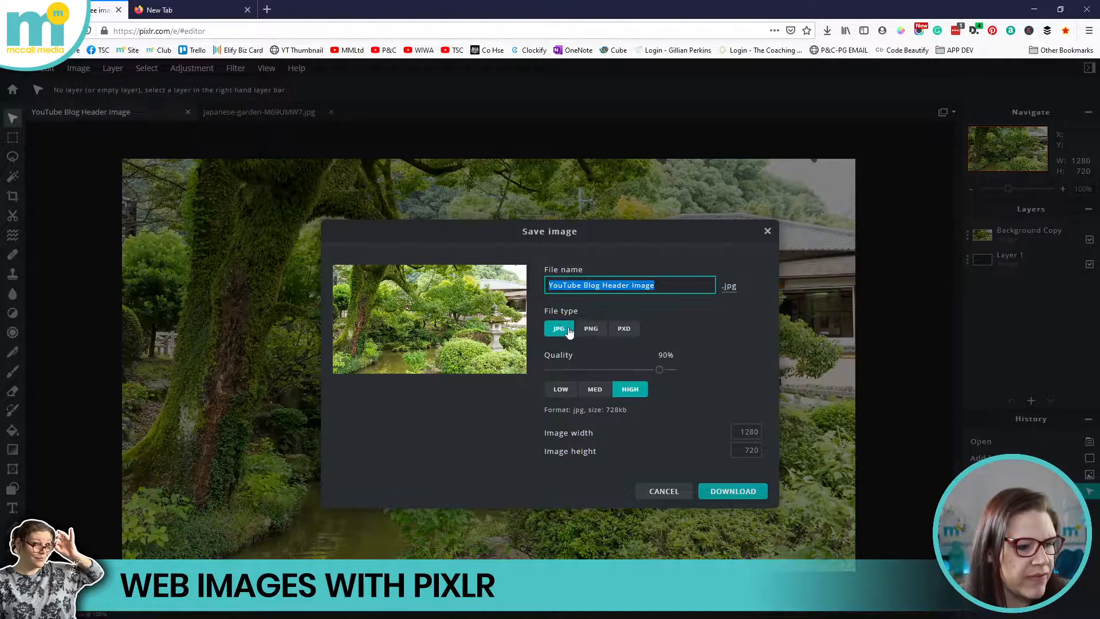
pyautogui.click(592, 331)
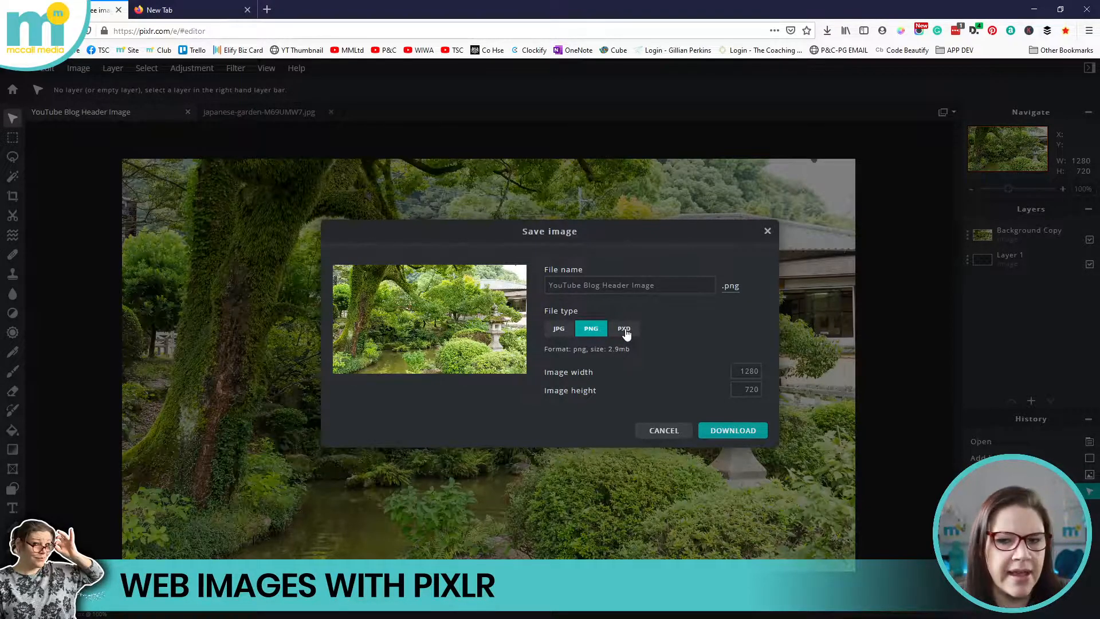
pyautogui.click(625, 331)
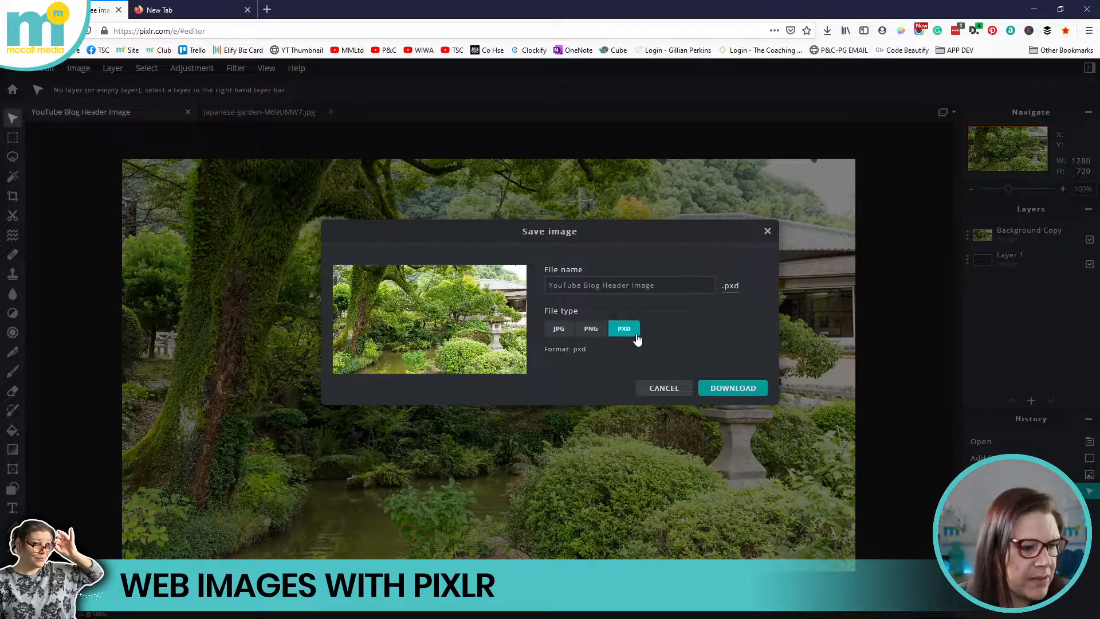
pyautogui.click(556, 333)
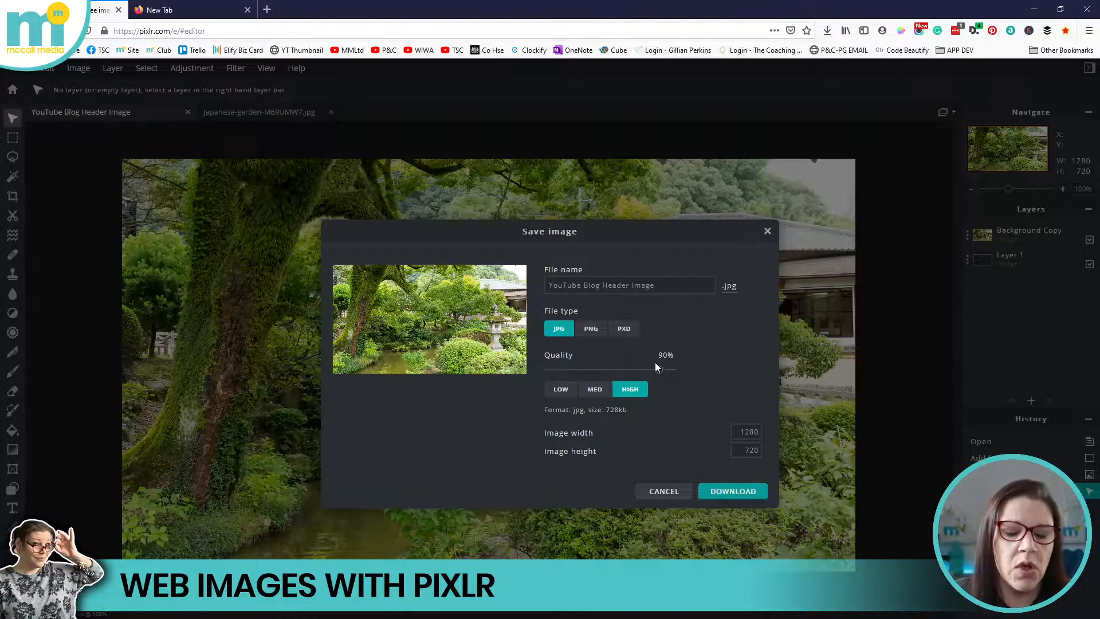
# - Try JPG quality settings of 40%, 70% and 100%, comparing the resulting file sizes
pyautogui.click(672, 357)
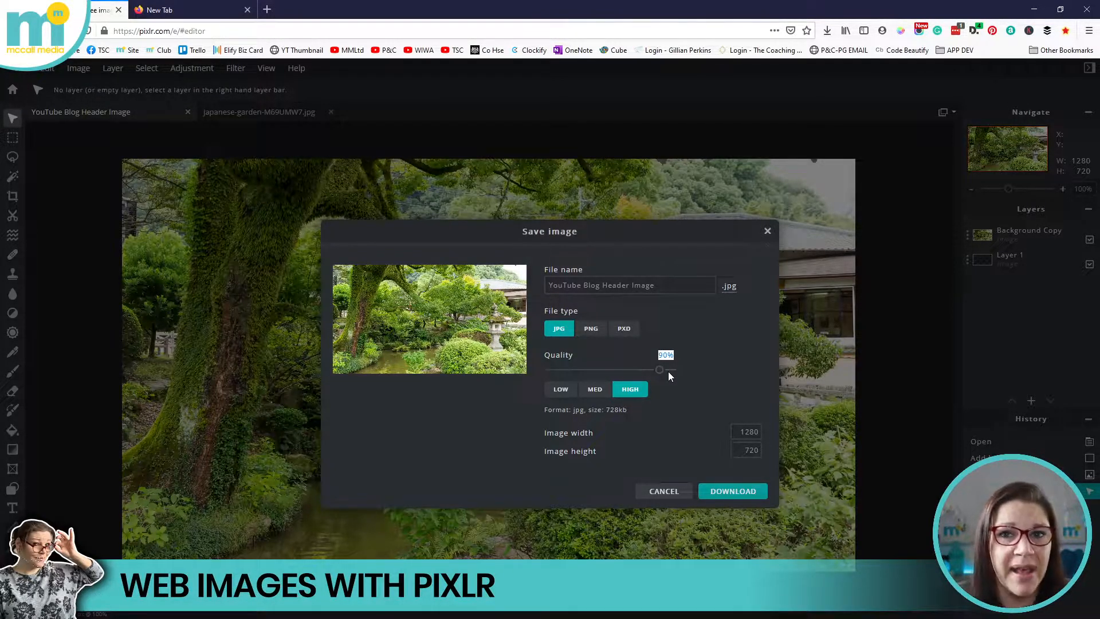
pyautogui.moveTo(659, 370); pyautogui.dragTo(598, 373)
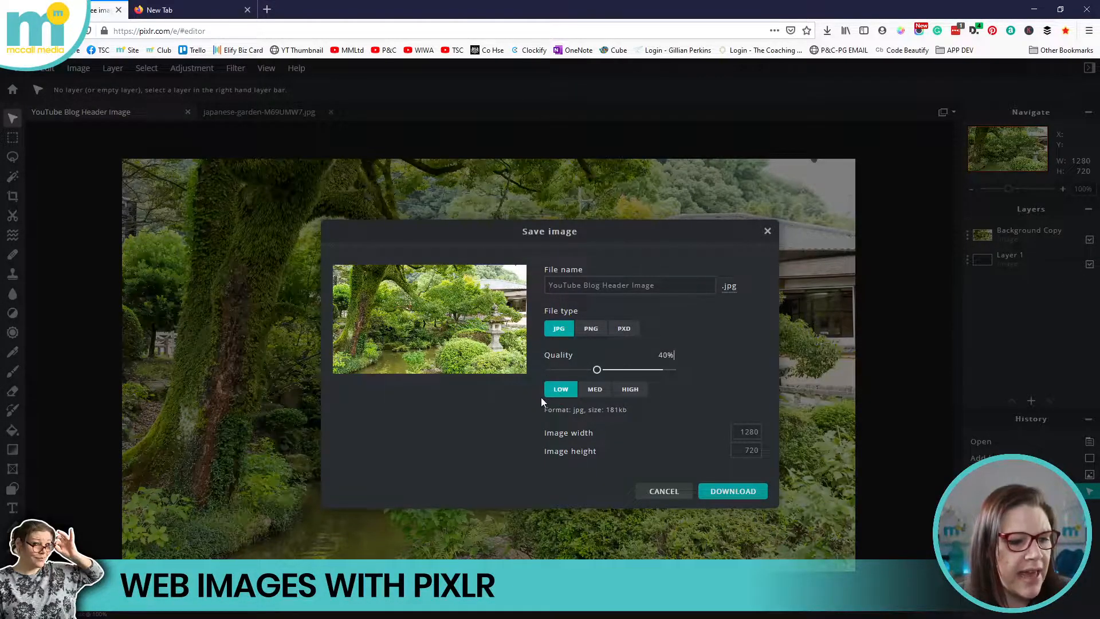
pyautogui.click(598, 390)
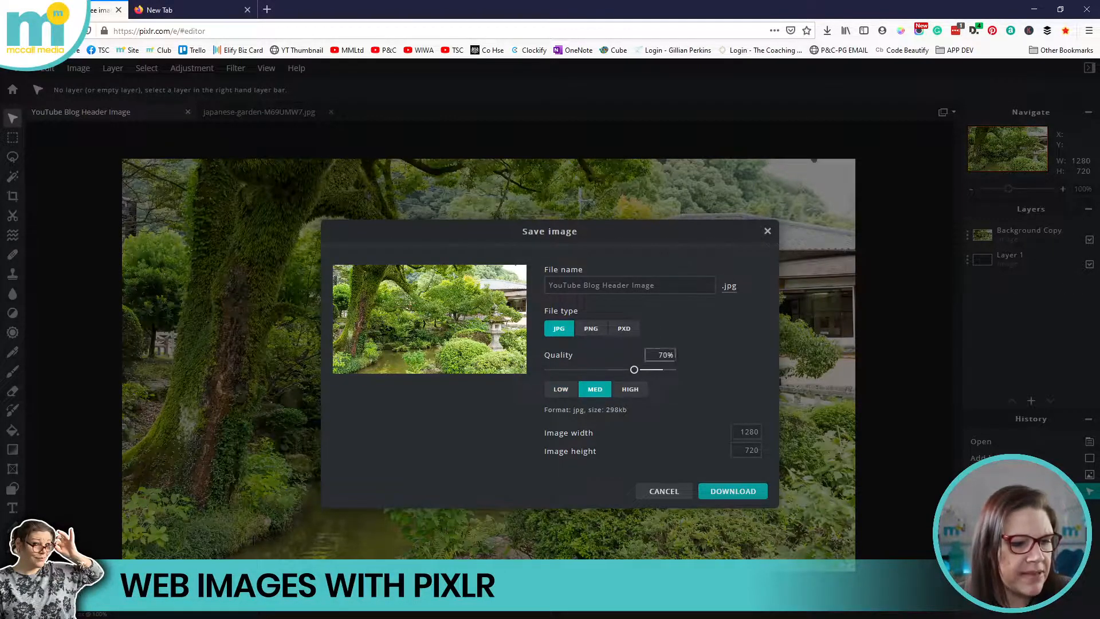
pyautogui.click(630, 392)
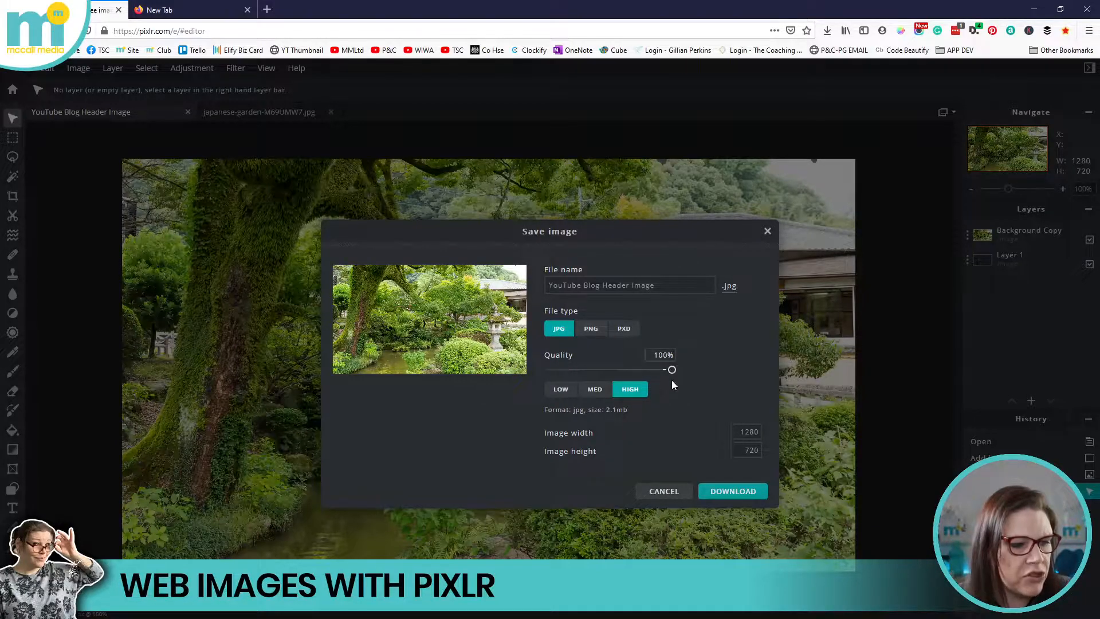
pyautogui.moveTo(547, 411); pyautogui.dragTo(630, 412)
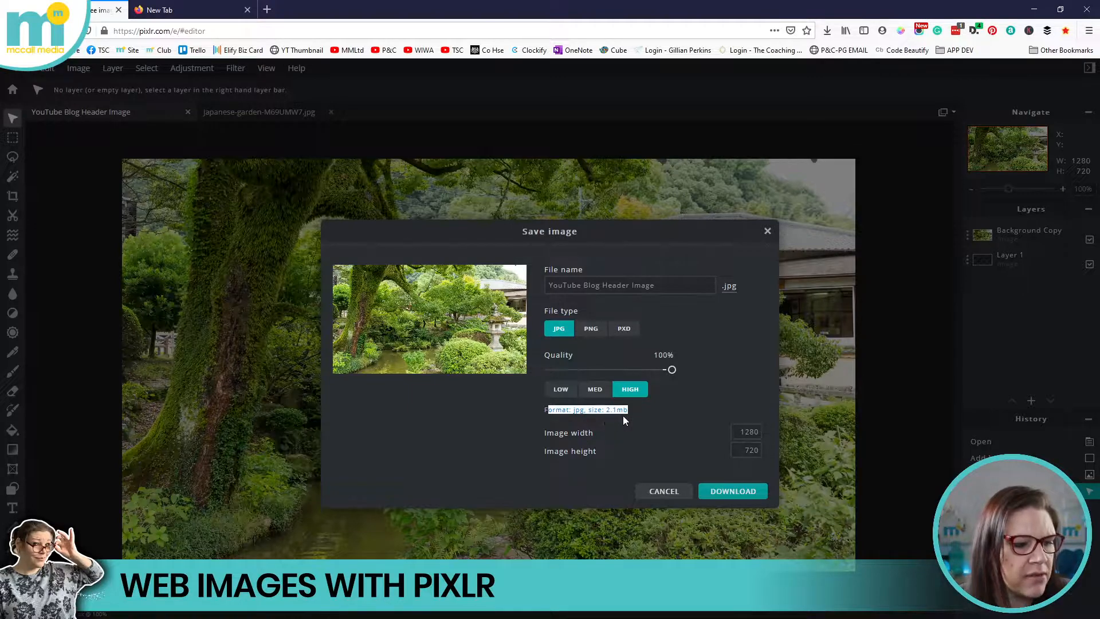
pyautogui.click(642, 404)
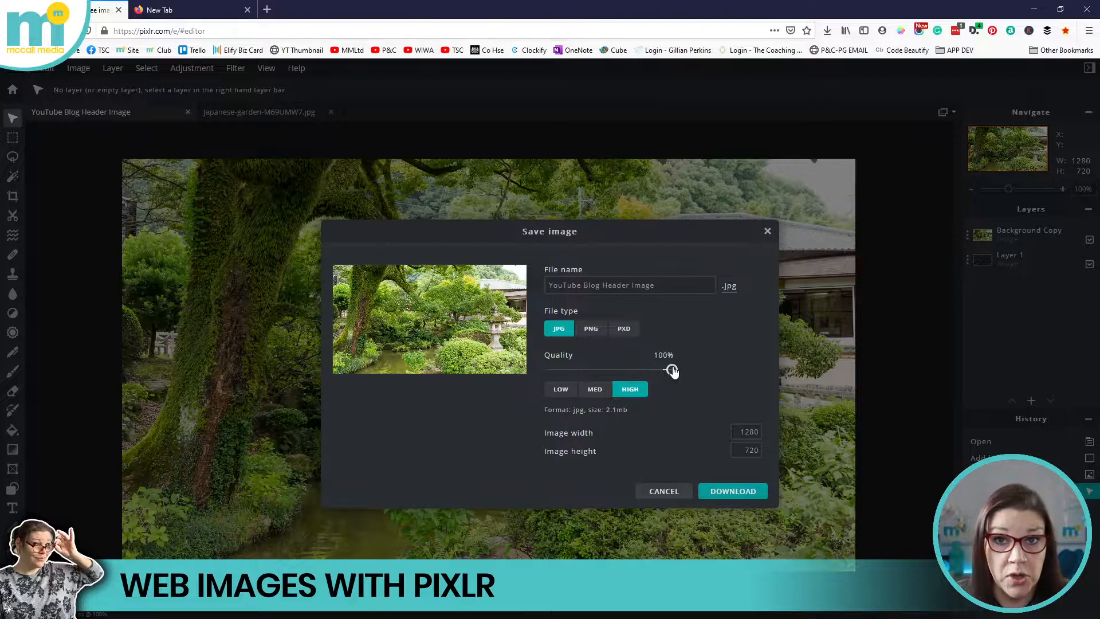
# - Set the JPG quality to 25%, download YouTube Blog Header Image.jpg, and close the save dialog
pyautogui.moveTo(671, 371); pyautogui.dragTo(577, 375)
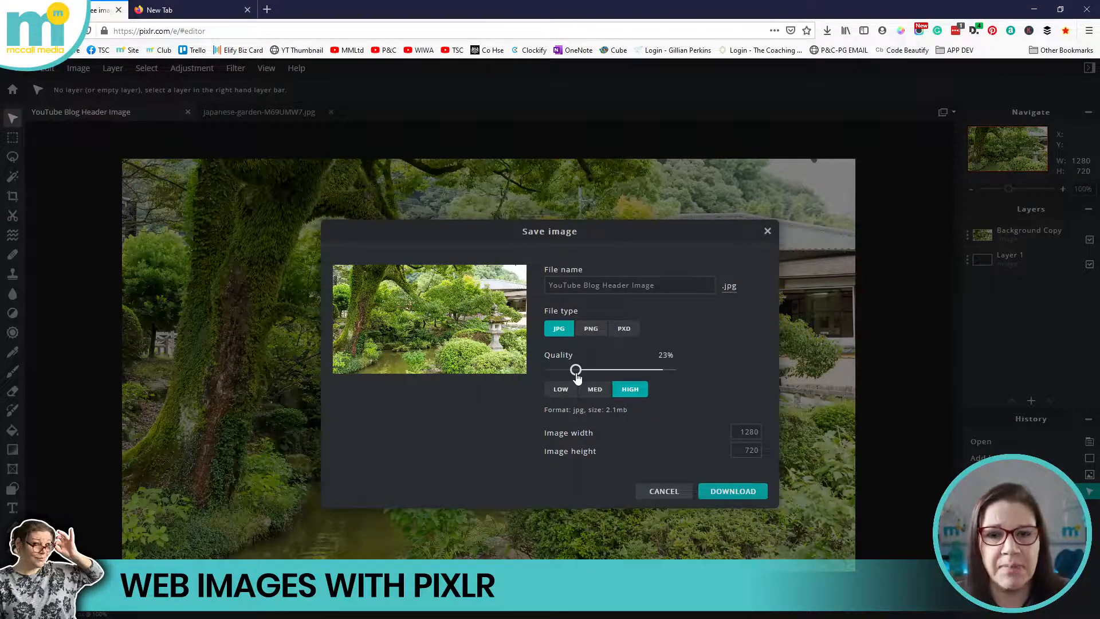
pyautogui.moveTo(576, 375); pyautogui.dragTo(576, 375)
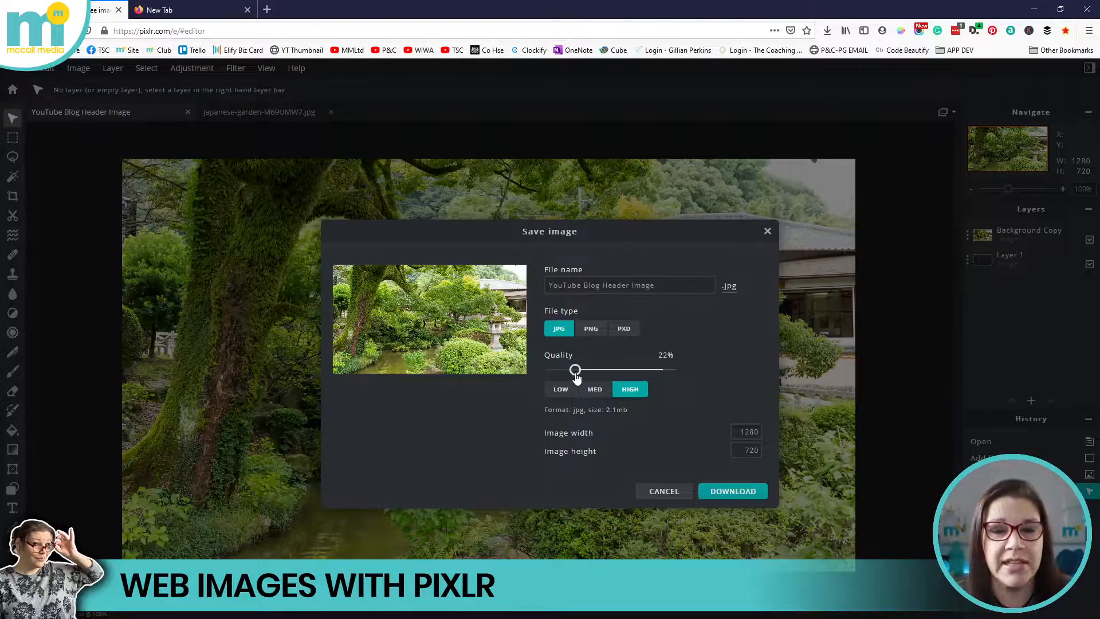
pyautogui.moveTo(576, 373); pyautogui.dragTo(579, 373)
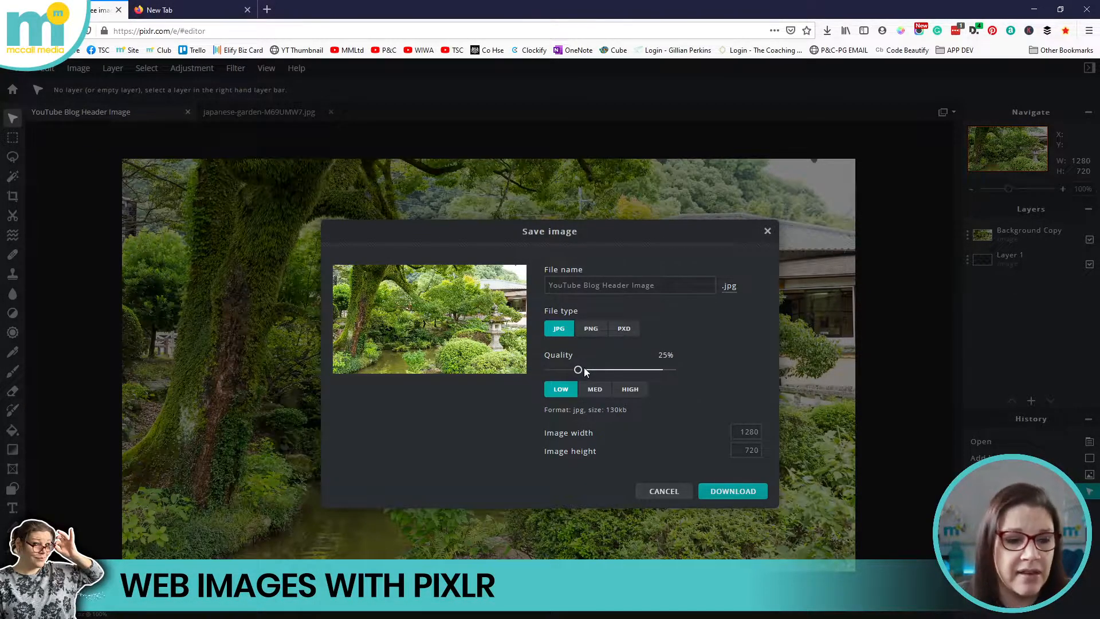
pyautogui.doubleClick(617, 409)
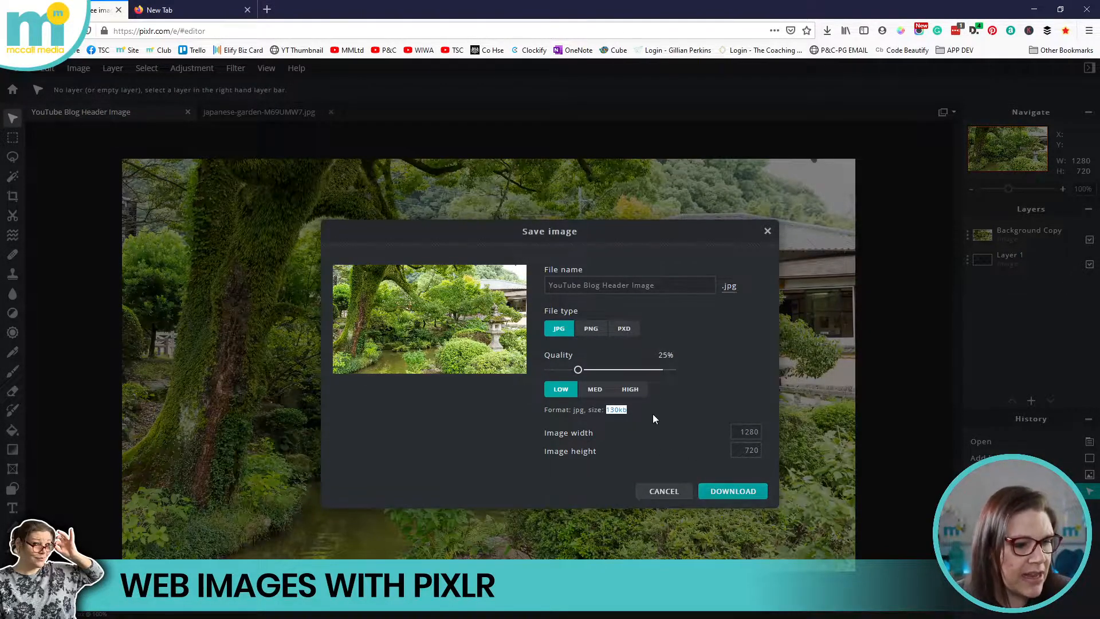
pyautogui.click(734, 491)
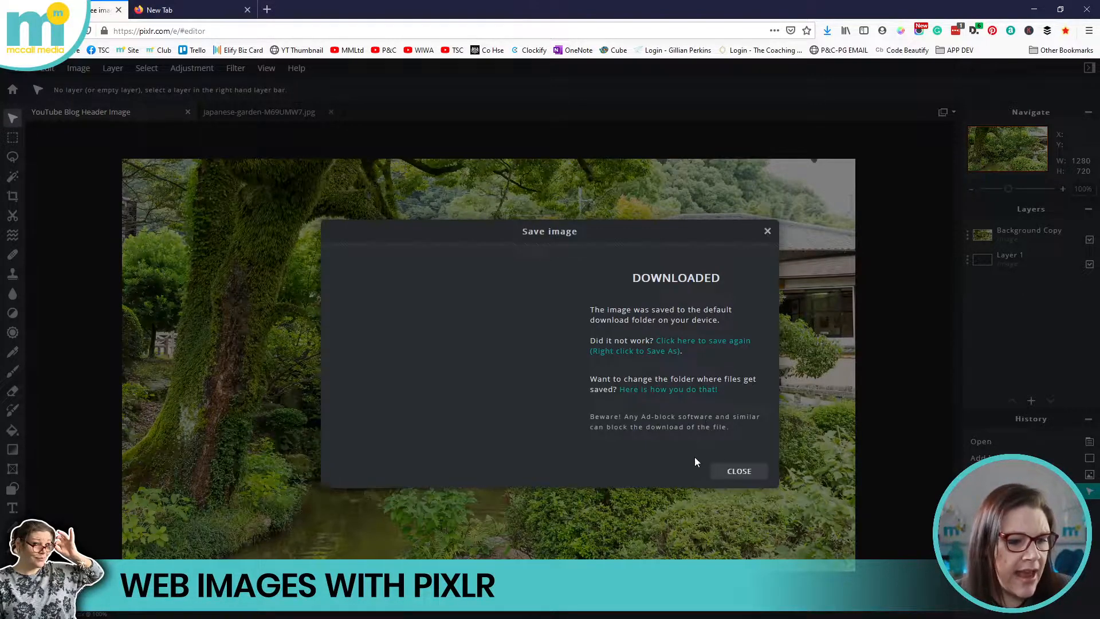
pyautogui.click(731, 473)
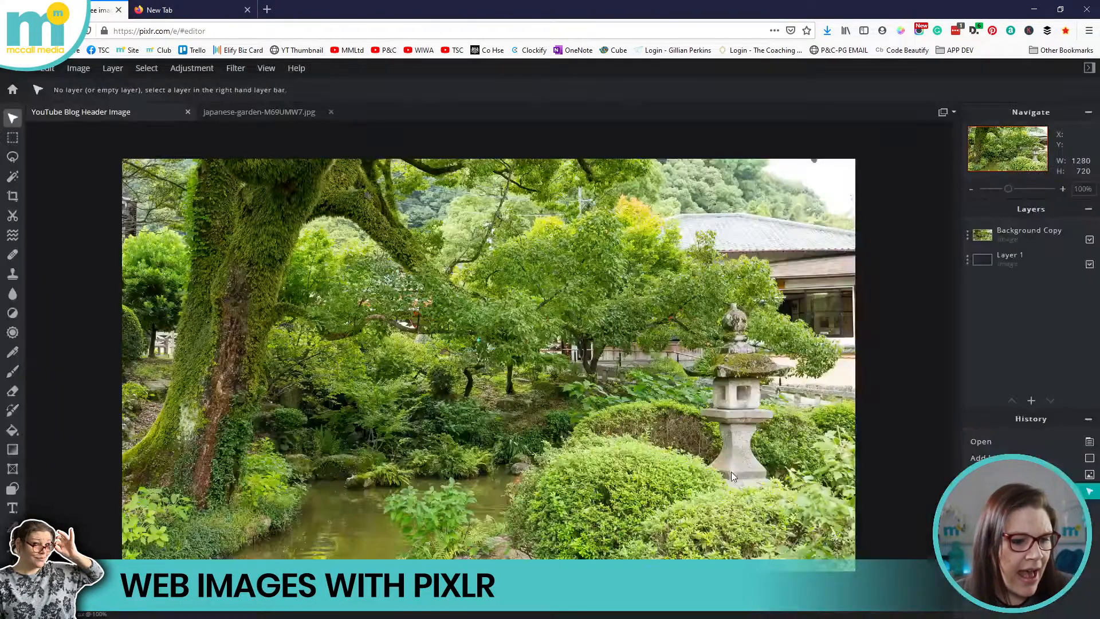
# - Locate YouTube Blog Header Image.jpg in the Downloads folder and check its file size and pixel dimensions
pyautogui.click(827, 31)
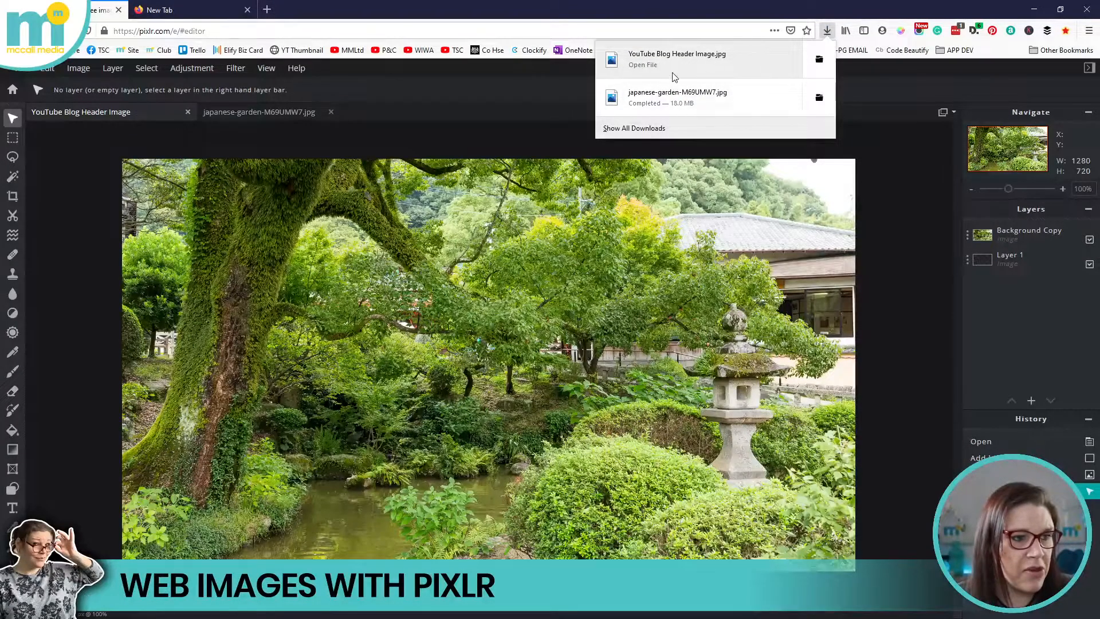
pyautogui.click(819, 60)
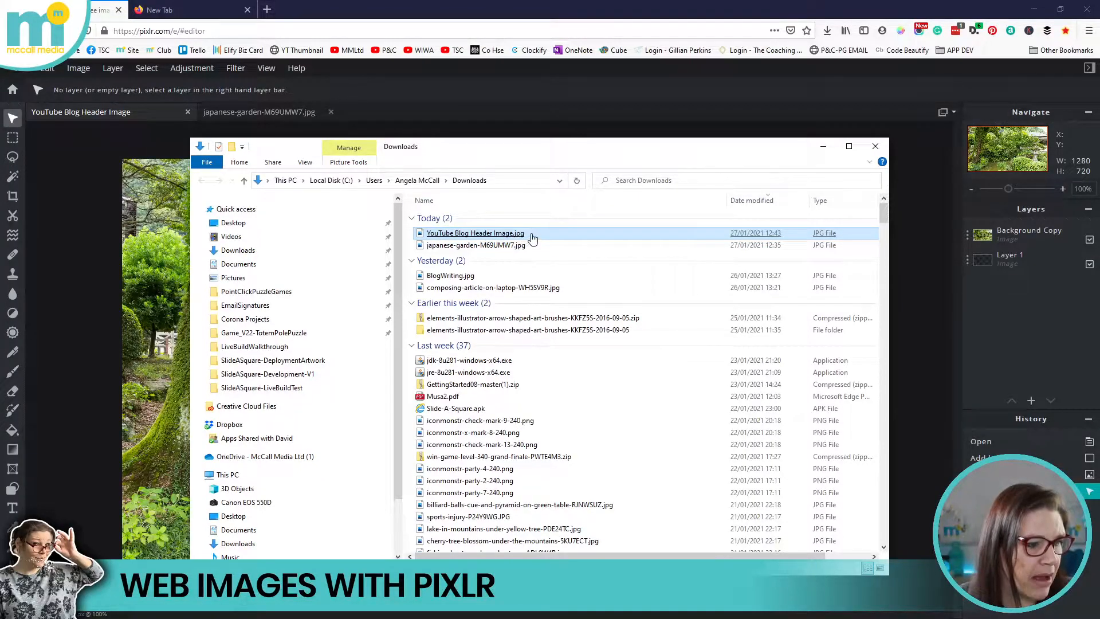
pyautogui.rightClick(533, 232)
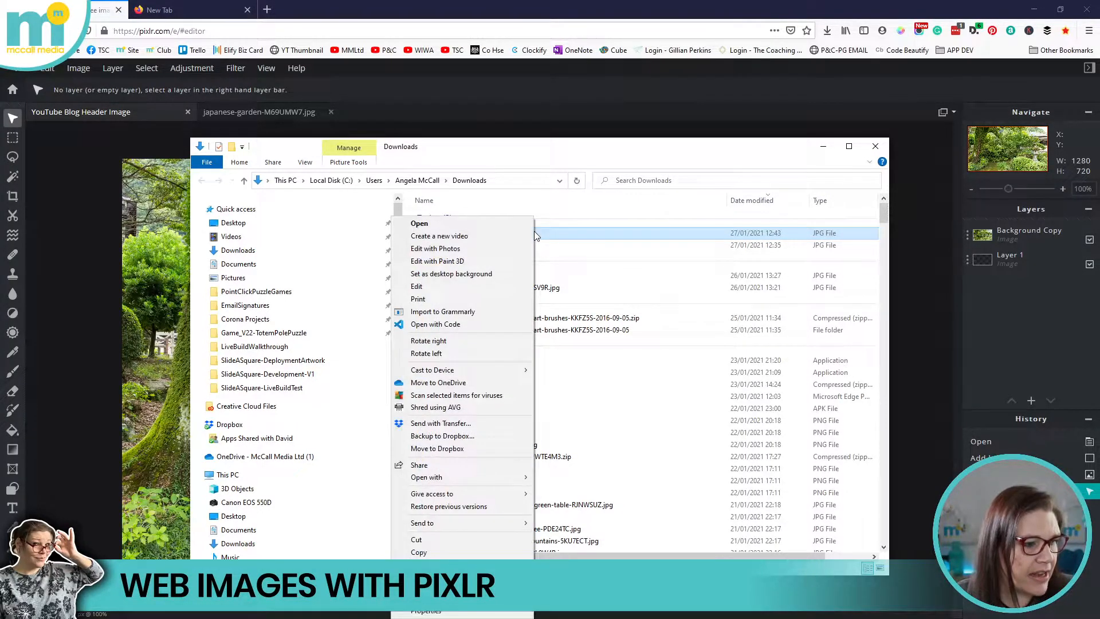
pyautogui.click(430, 612)
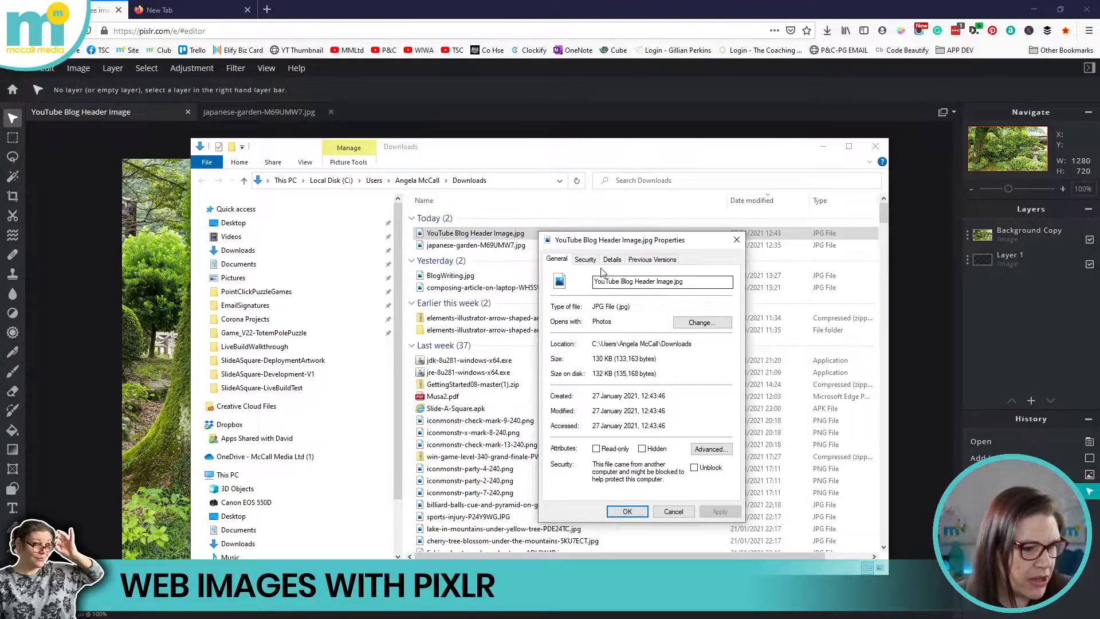
pyautogui.click(612, 260)
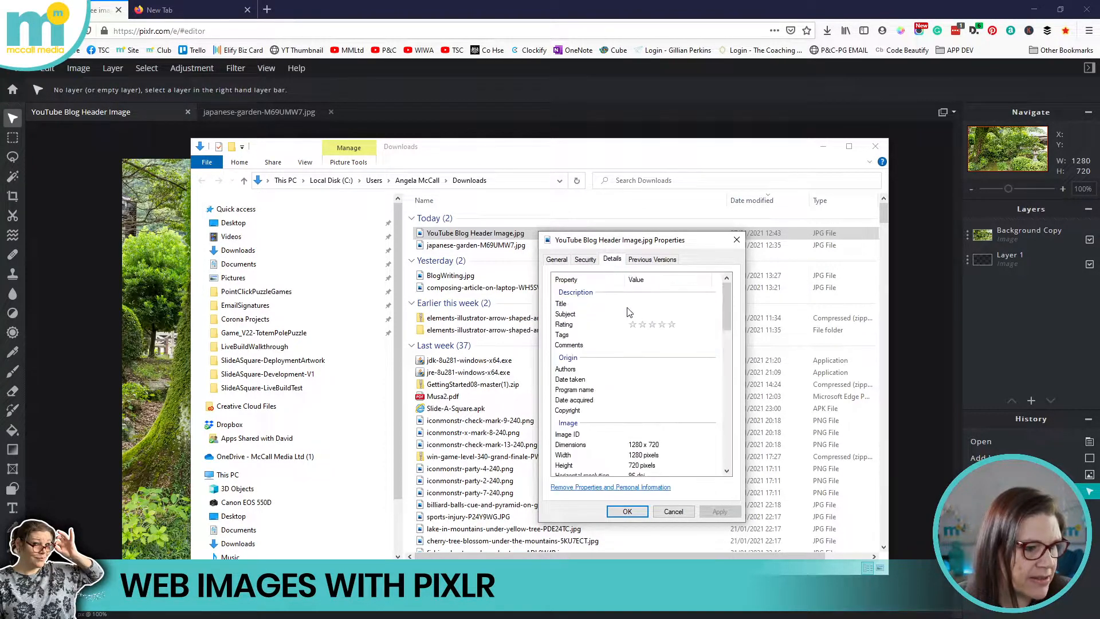
# - Review the header JPG's general properties and its image width, height and resolution details, and close the properties and the Downloads folder
pyautogui.click(585, 260)
pyautogui.click(556, 259)
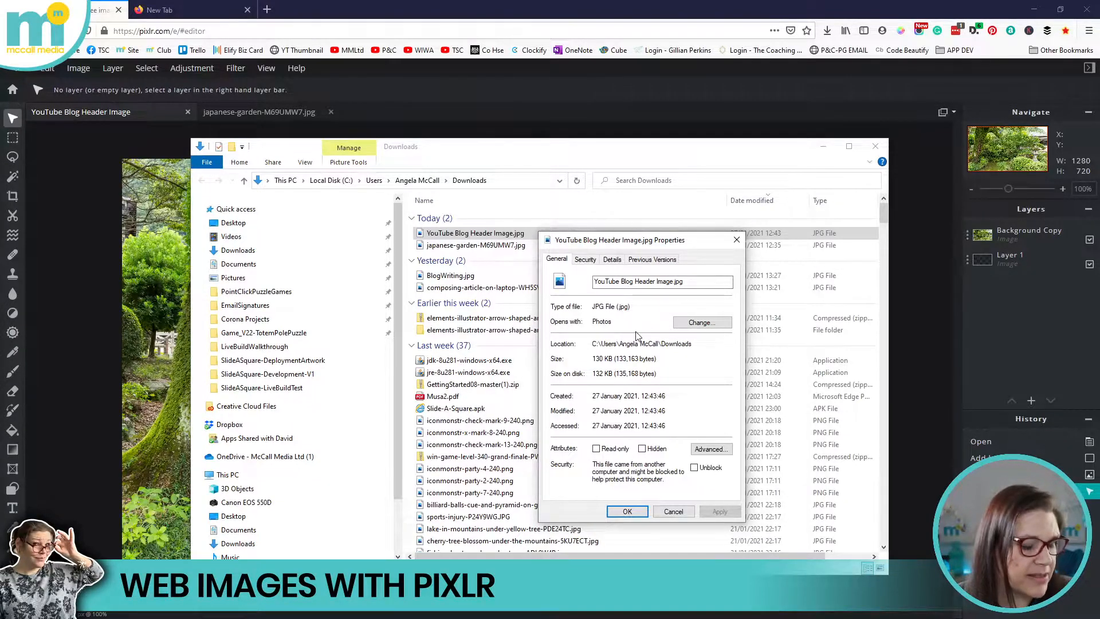
pyautogui.click(613, 259)
pyautogui.moveTo(730, 316); pyautogui.dragTo(724, 333)
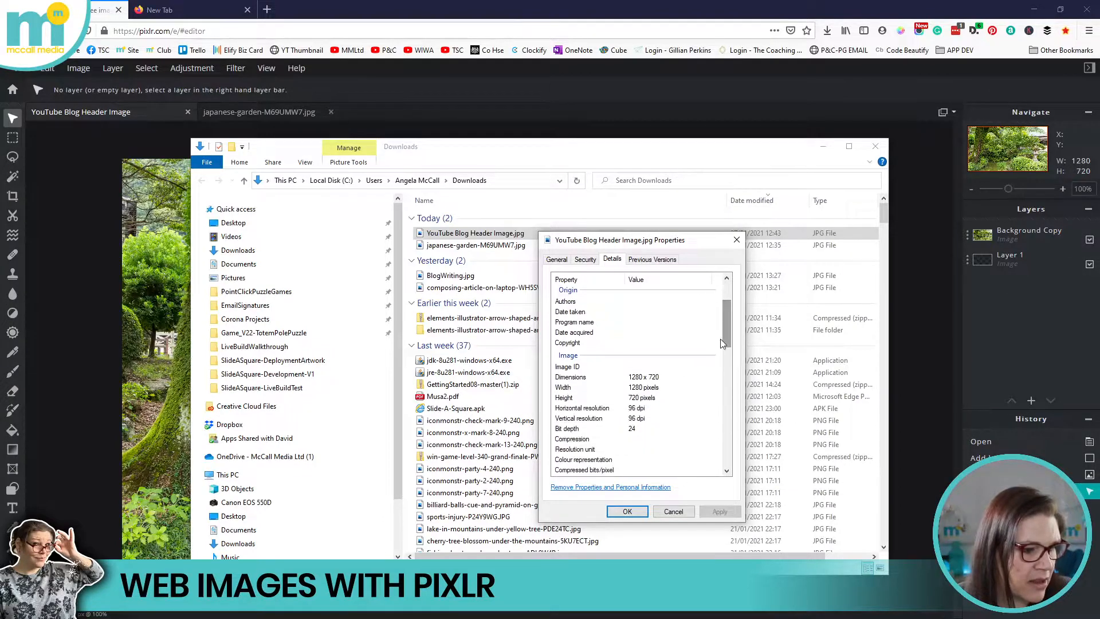
pyautogui.click(667, 378)
pyautogui.click(645, 399)
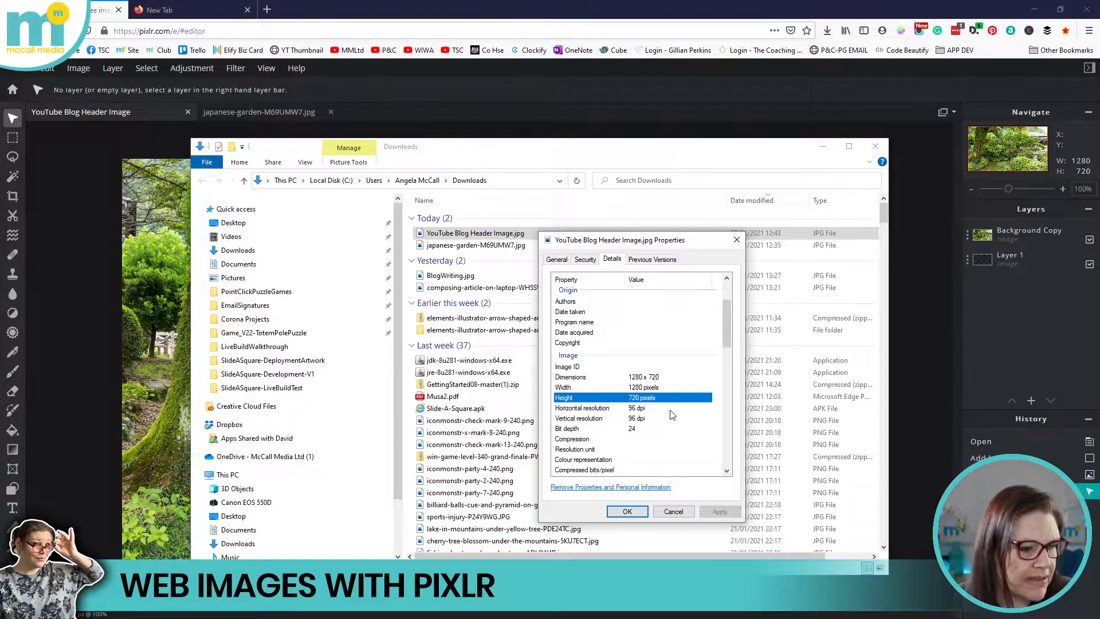
pyautogui.scroll(-4, 675, 413)
pyautogui.scroll(4, 677, 414)
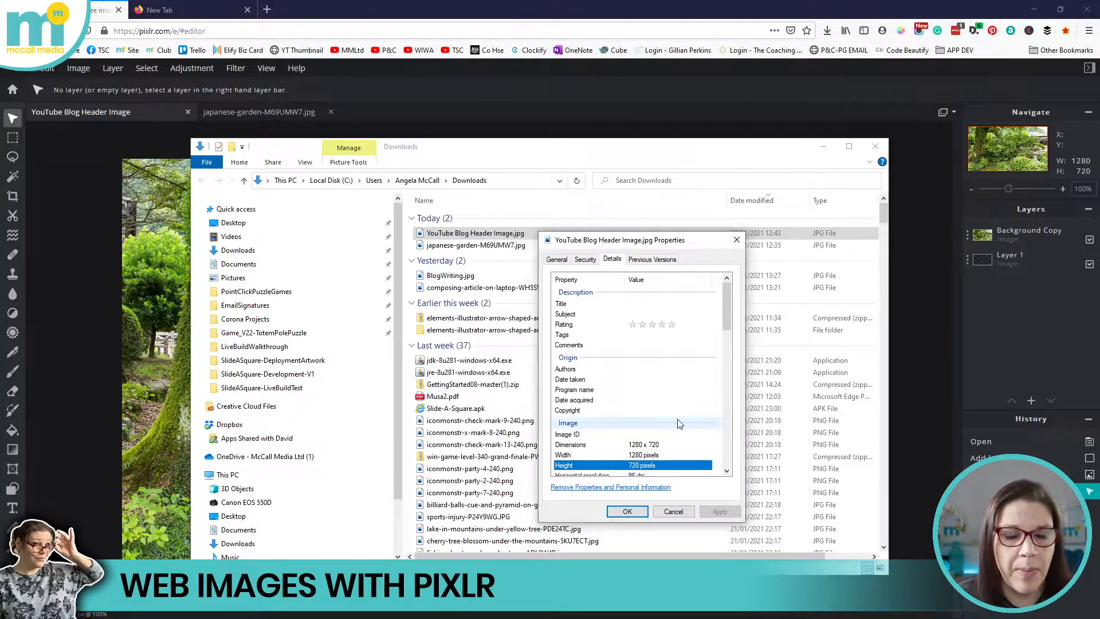
pyautogui.click(636, 512)
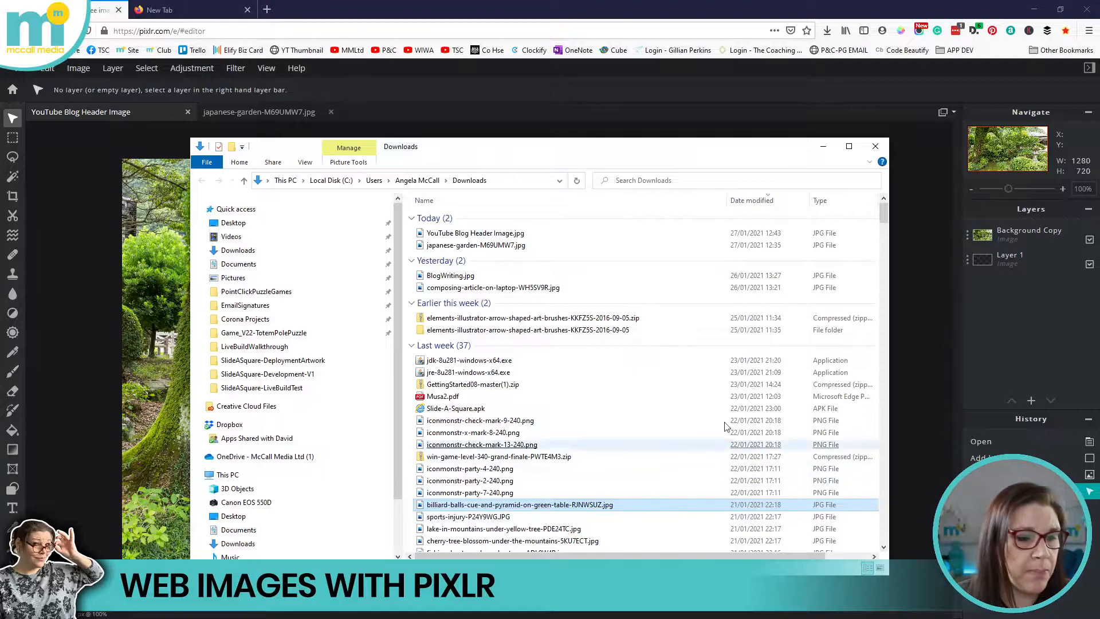
pyautogui.click(876, 146)
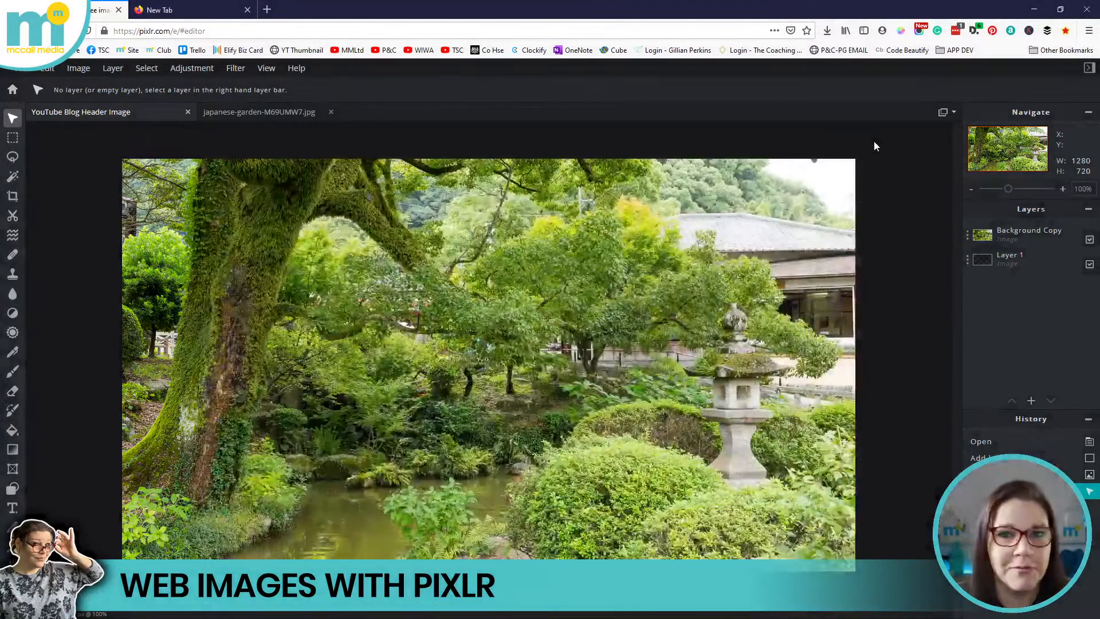